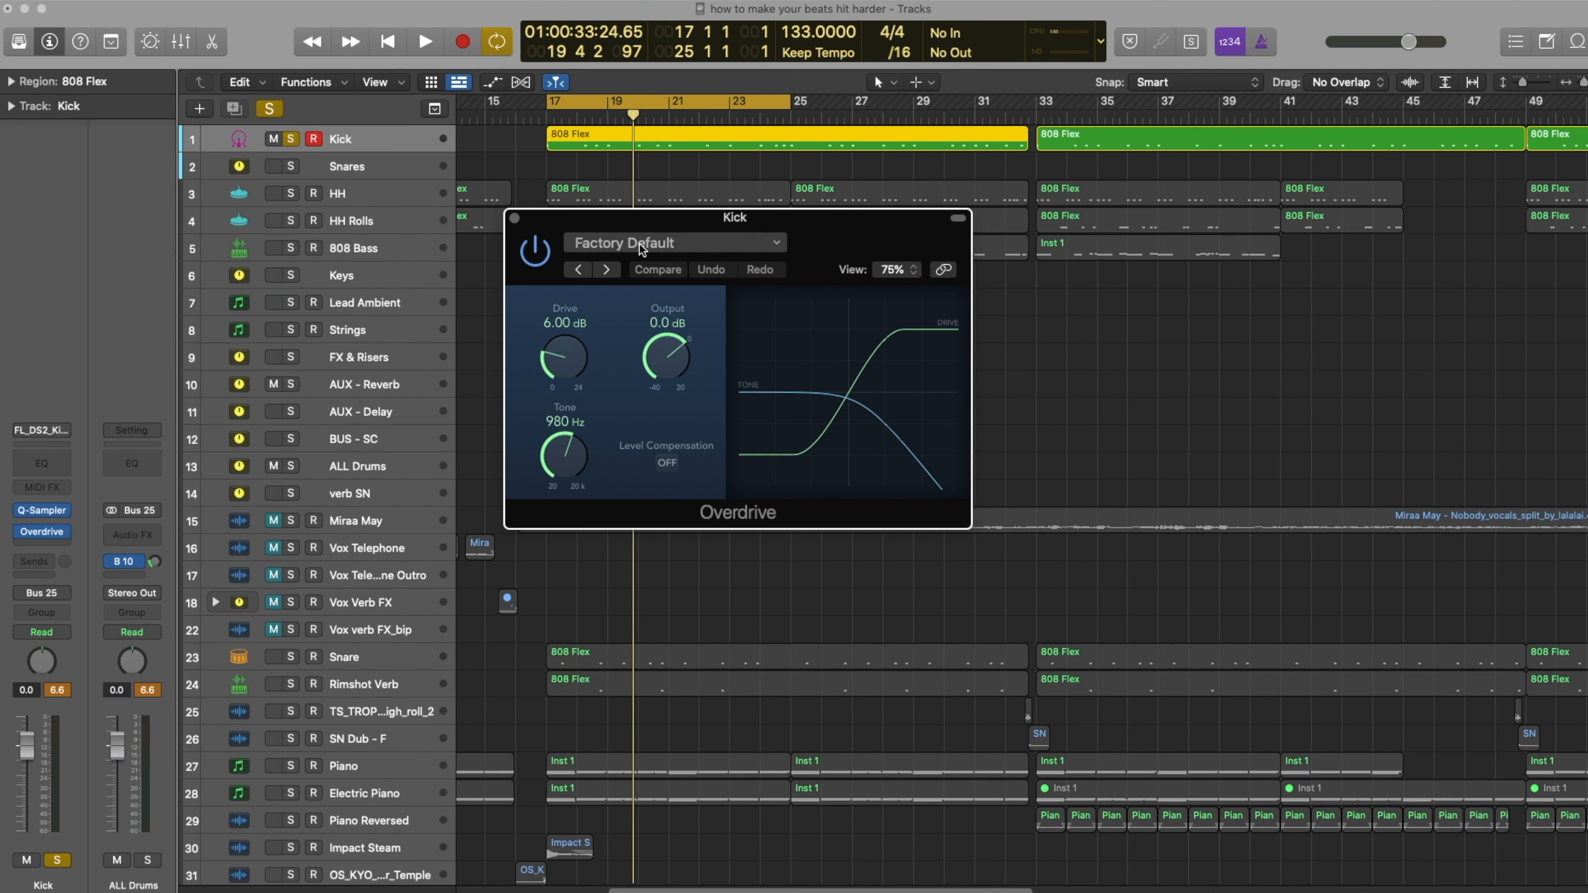
# - Raise the drive of the Kick's Overdrive, trim its output, adjust its tone, and turn off the Kick's solo
pyautogui.moveTo(564, 354); pyautogui.dragTo(569, 299)
pyautogui.moveTo(687, 370); pyautogui.dragTo(686, 386)
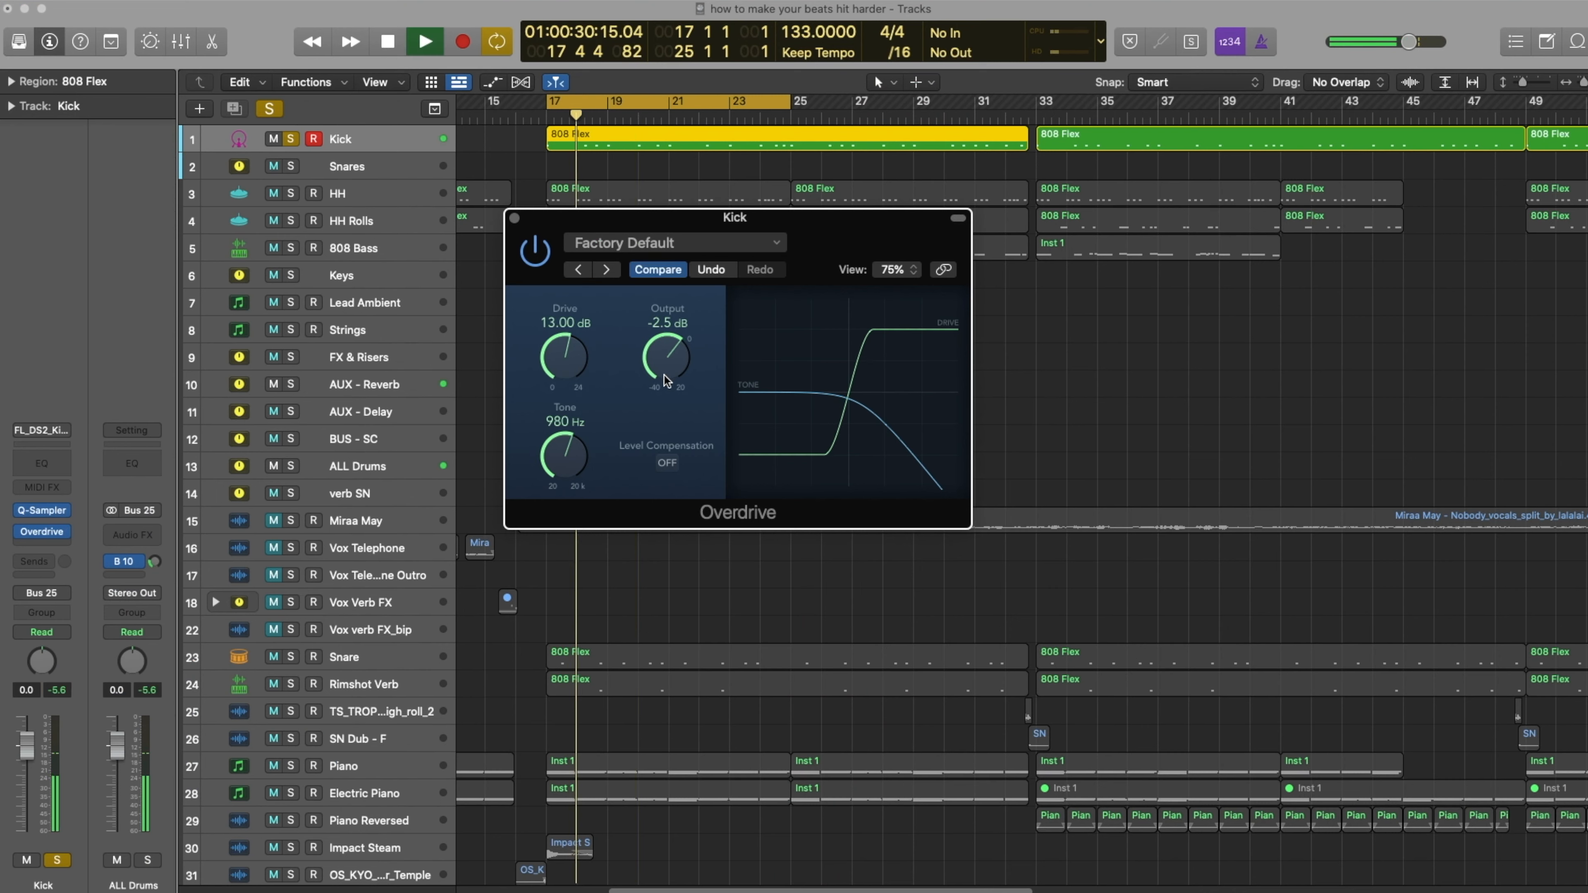
pyautogui.moveTo(551, 354); pyautogui.dragTo(560, 287)
pyautogui.moveTo(673, 352); pyautogui.dragTo(673, 359)
pyautogui.moveTo(564, 449)
pyautogui.mouseDown()
pyautogui.moveTo(563, 433)
pyautogui.moveTo(564, 463)
pyautogui.mouseUp()
pyautogui.click(291, 139)
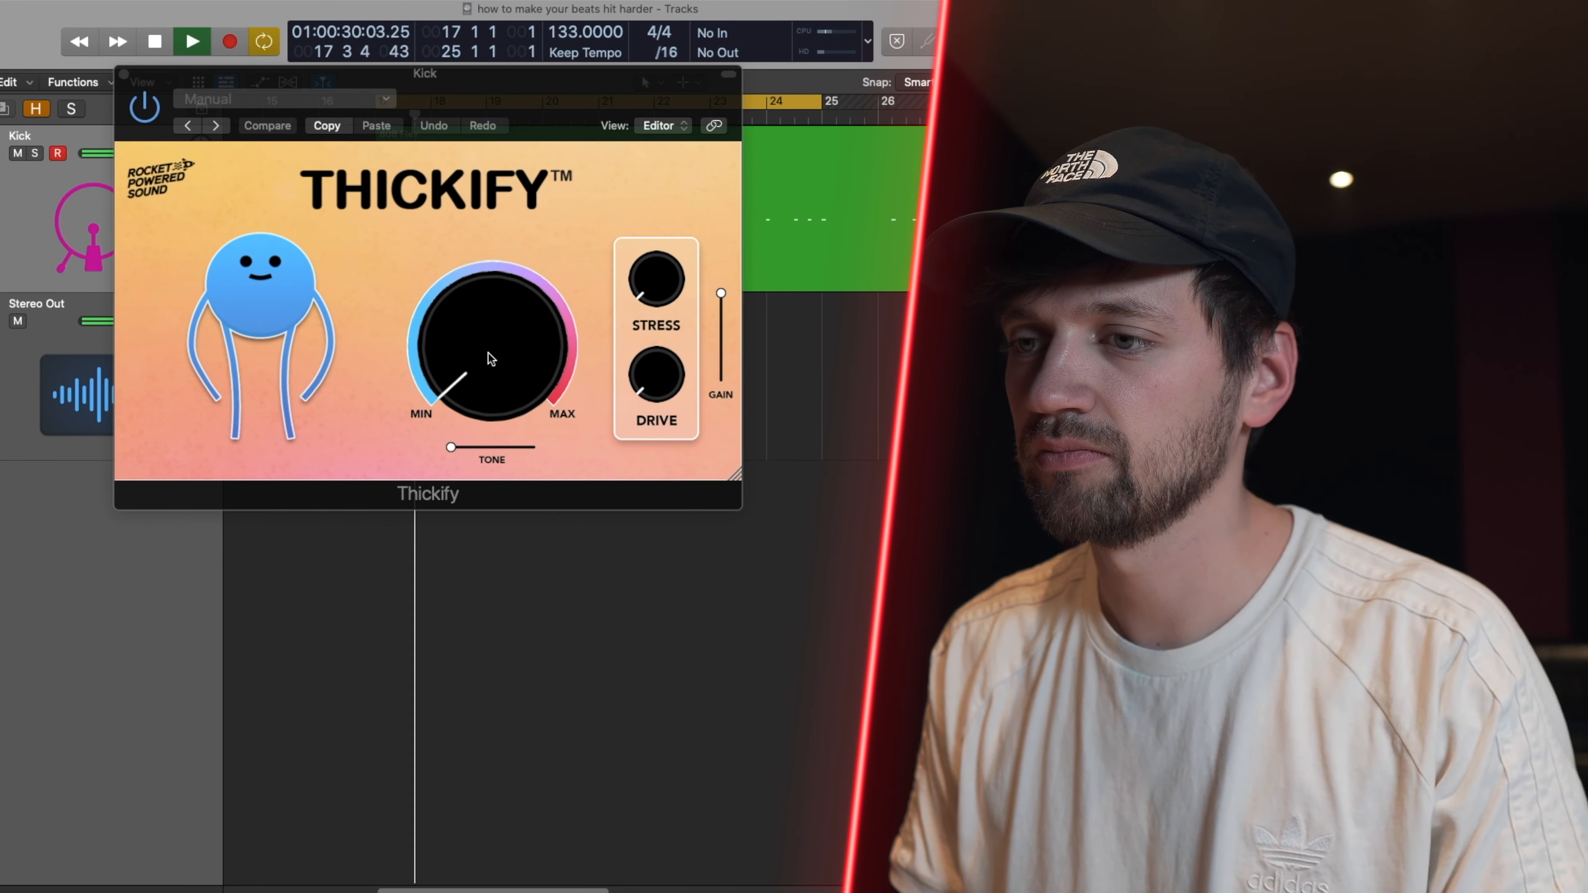
# - Set Thickify on the Kick to a near-maximum main amount with raised Stress and Drive and minimum Tone, and re-enable the bypassed plug-in
pyautogui.moveTo(433, 344); pyautogui.dragTo(481, 213)
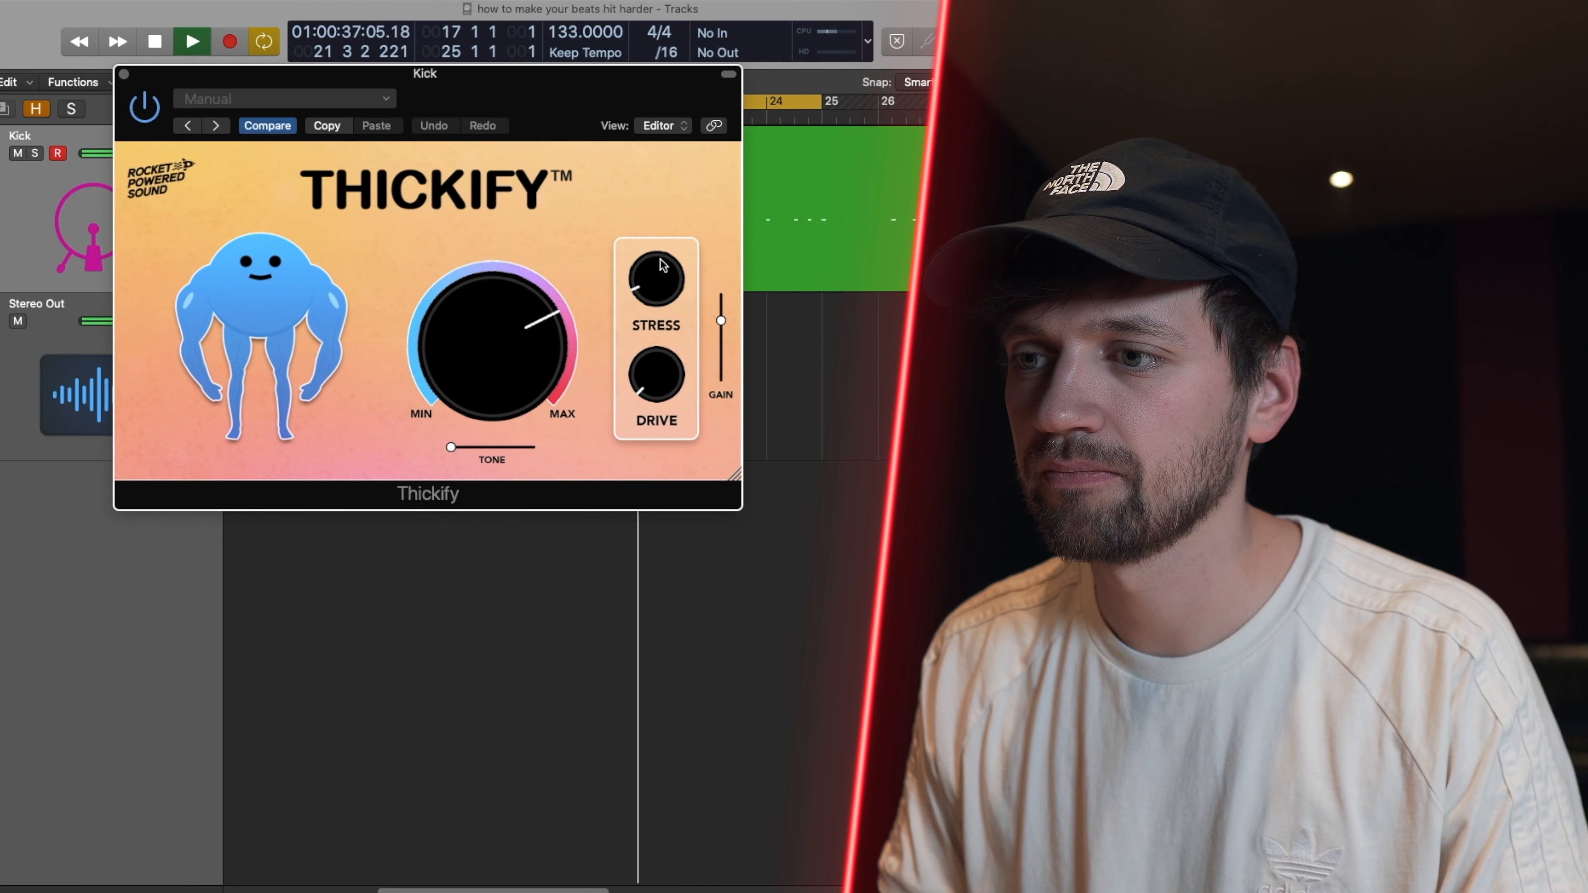
pyautogui.moveTo(663, 209); pyautogui.dragTo(665, 191)
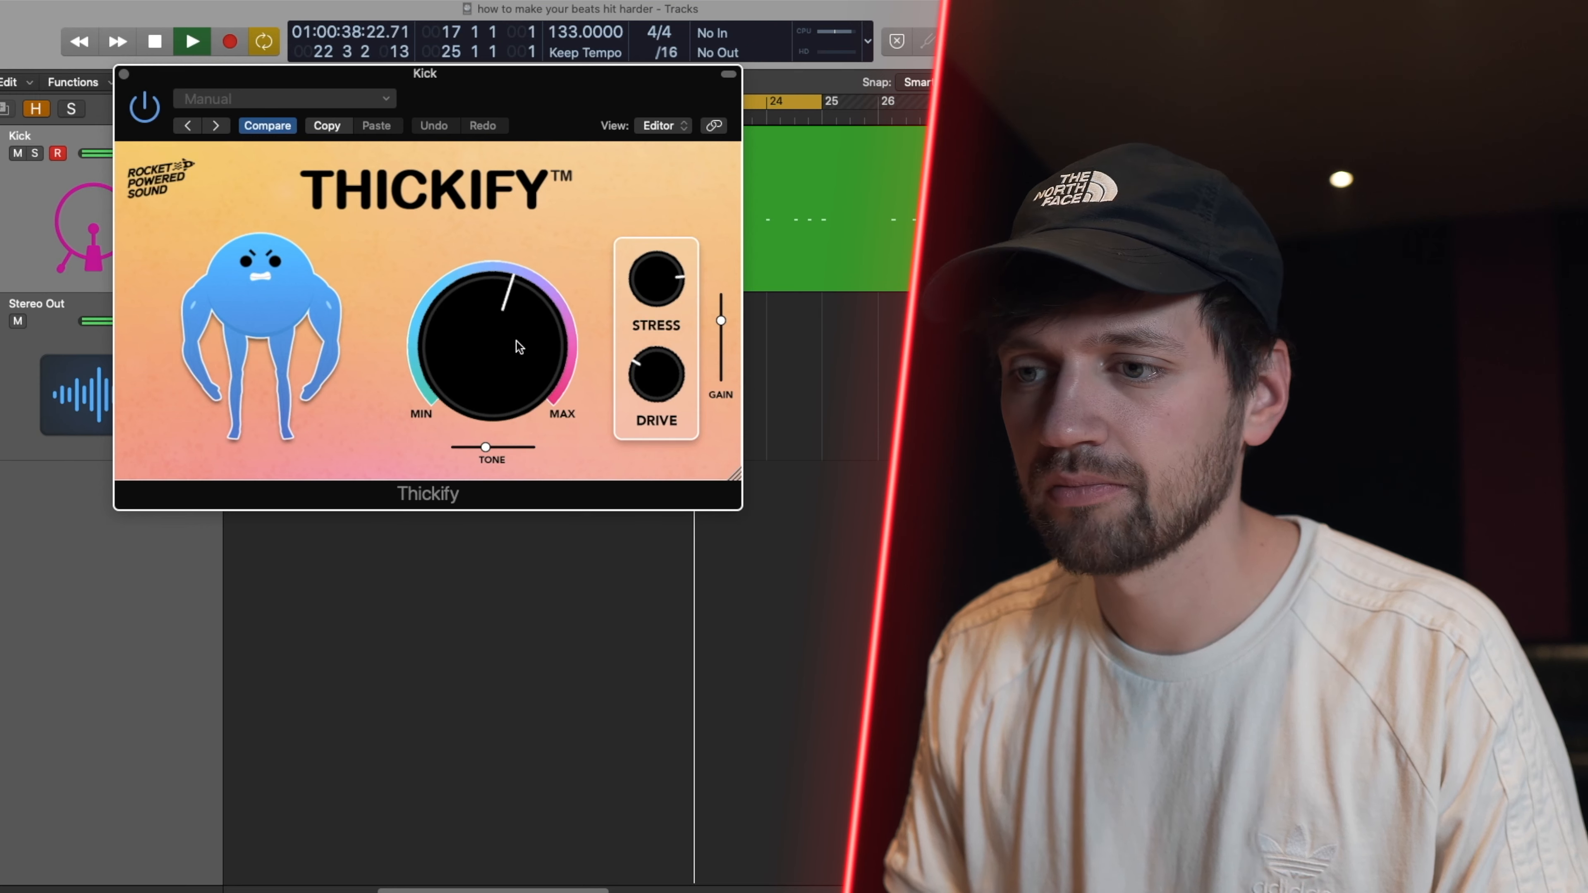
pyautogui.moveTo(516, 340); pyautogui.dragTo(528, 219)
pyautogui.moveTo(474, 448); pyautogui.dragTo(490, 391)
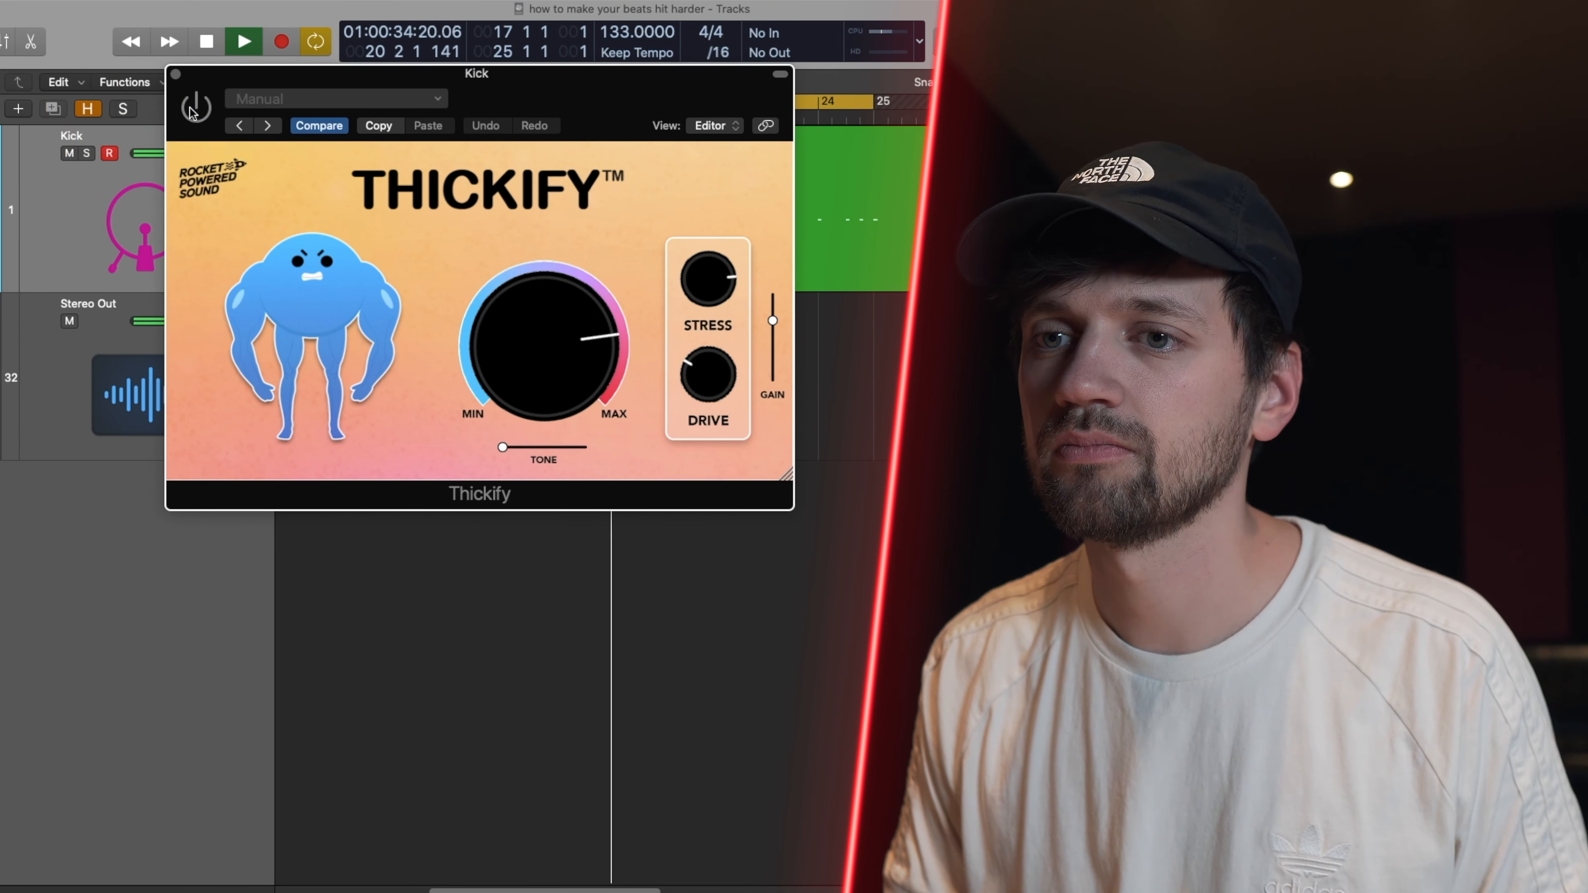
pyautogui.click(195, 108)
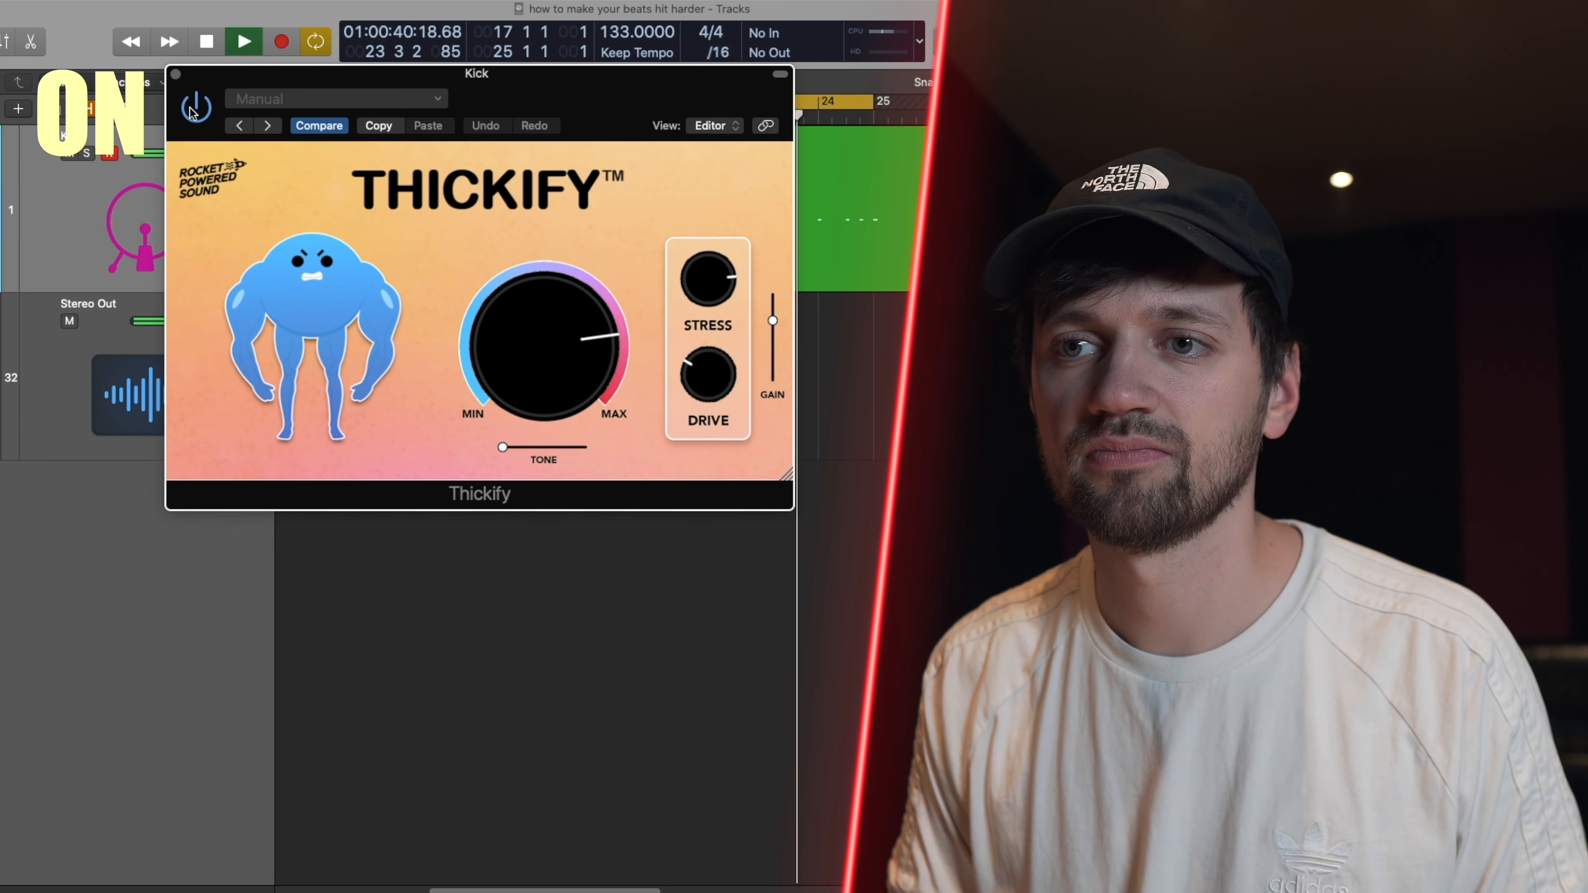
# - Raise Thickify's Stress on the Kick and reset the channel's peak reading to check the level
pyautogui.moveTo(214, 71); pyautogui.dragTo(306, 46)
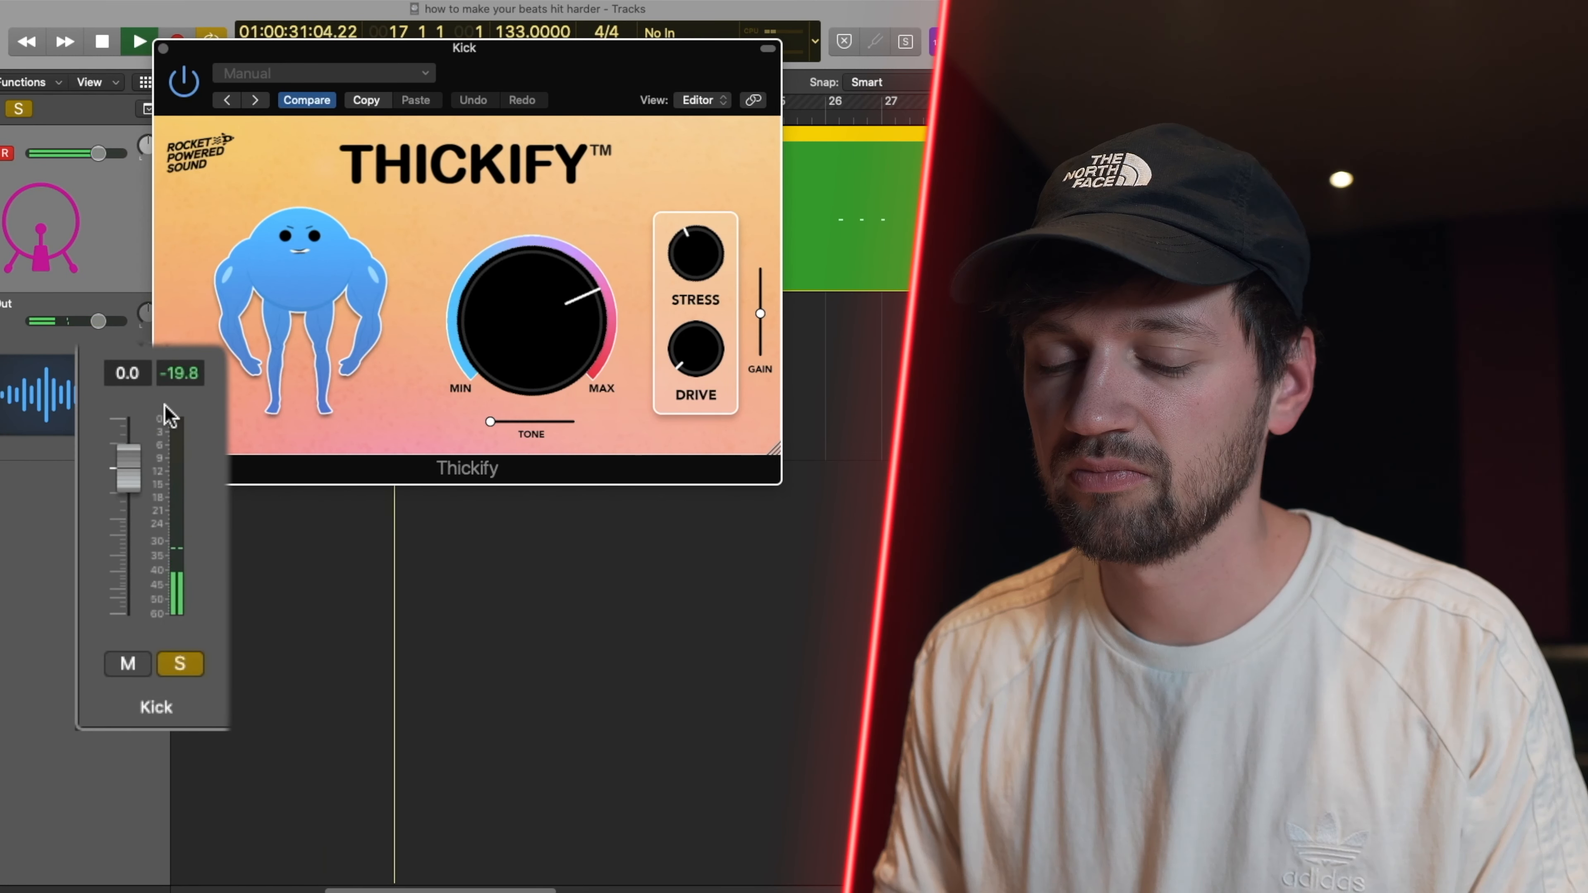
pyautogui.click(177, 374)
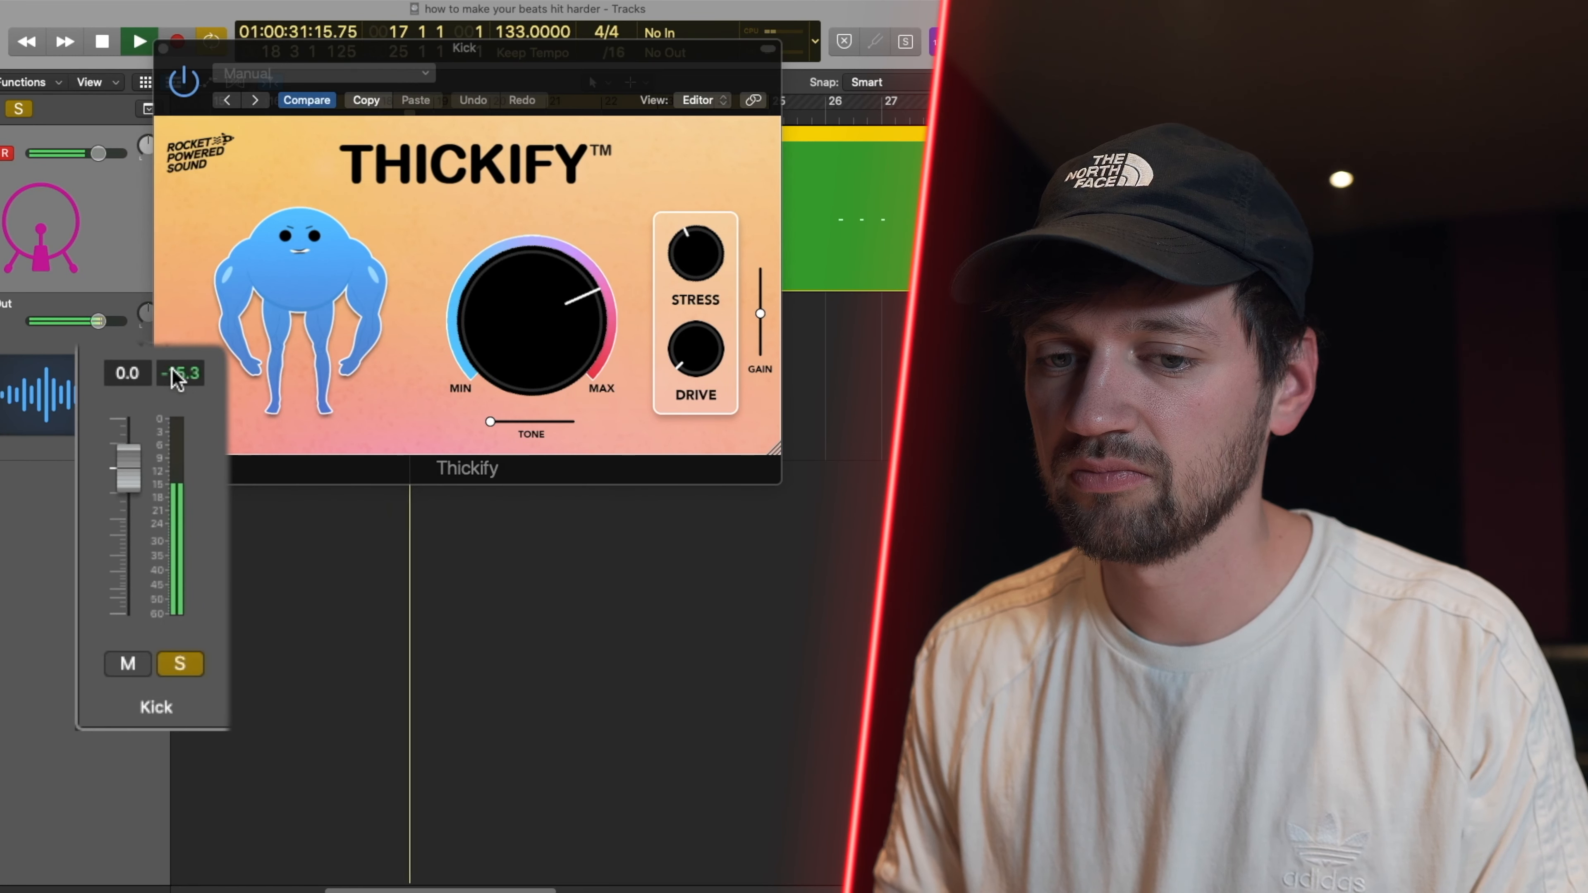
pyautogui.click(687, 204)
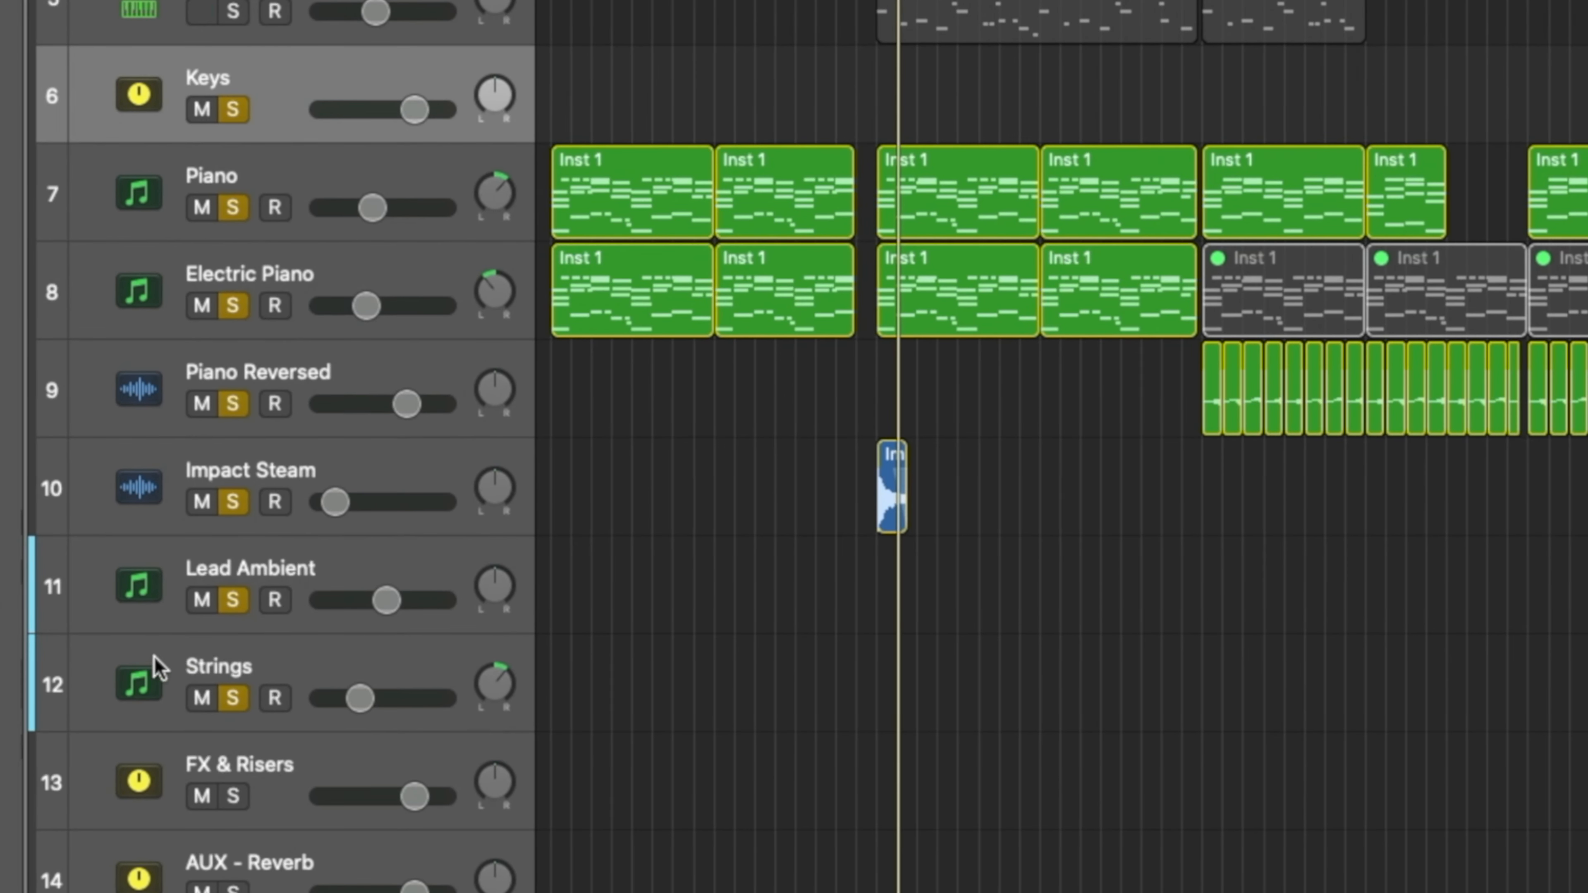
# - Route the outputs of the Keys, Piano, Electric Piano, Piano Reversed, Impact Steam, Lead Ambient and Strings channels to Bus 30
pyautogui.keyDown('shift'); pyautogui.click(156, 668); pyautogui.keyUp('shift')
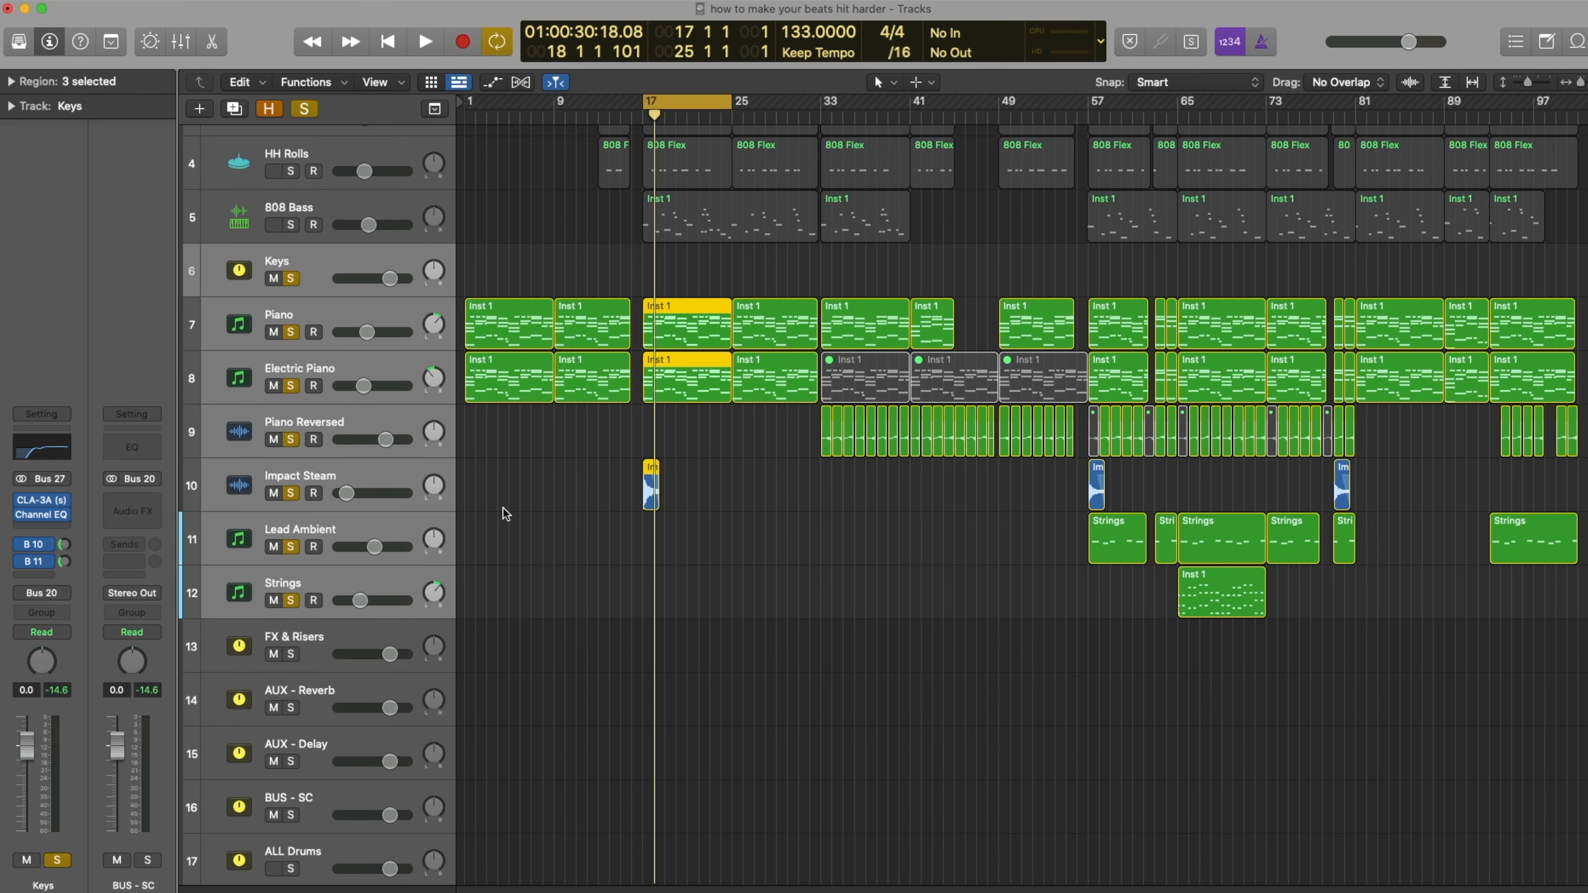
pyautogui.press('x')
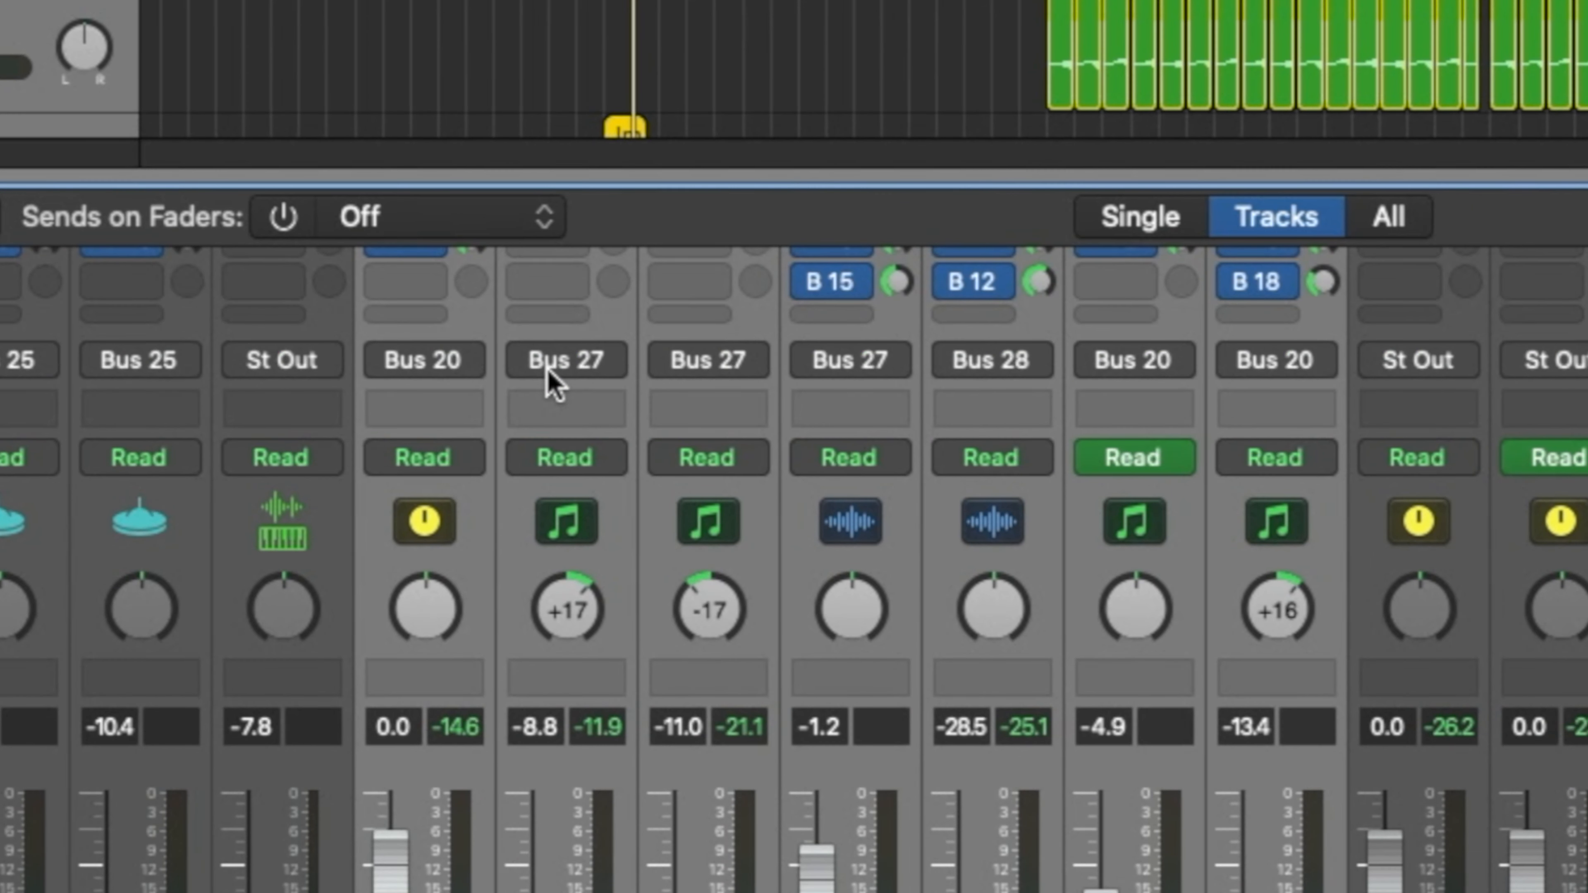
pyautogui.click(422, 359)
pyautogui.moveTo(550, 518)
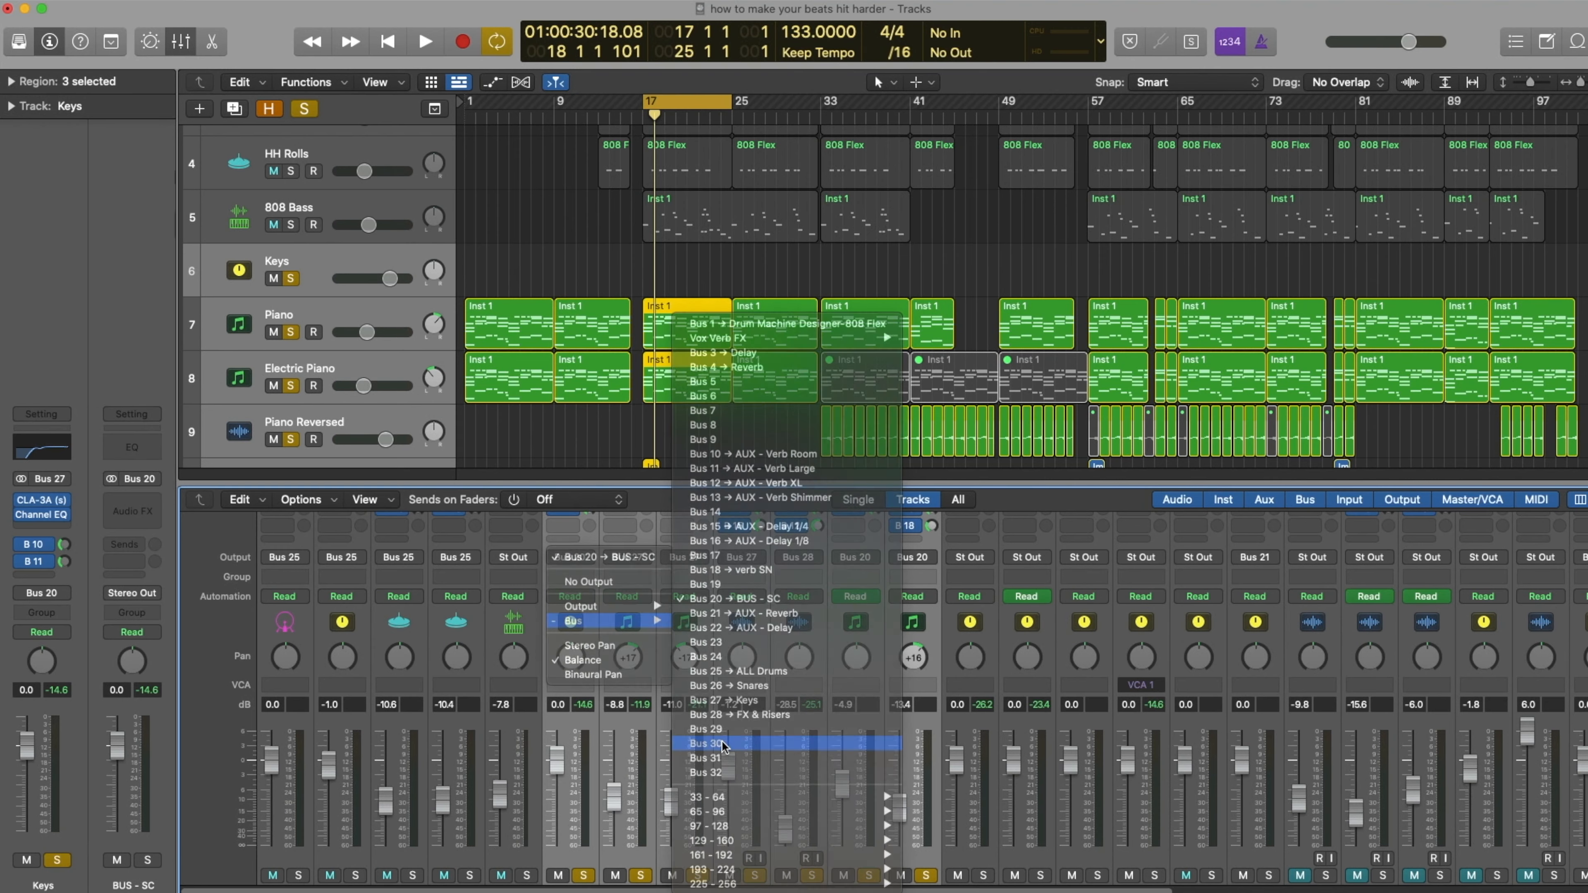
pyautogui.press('Escape')
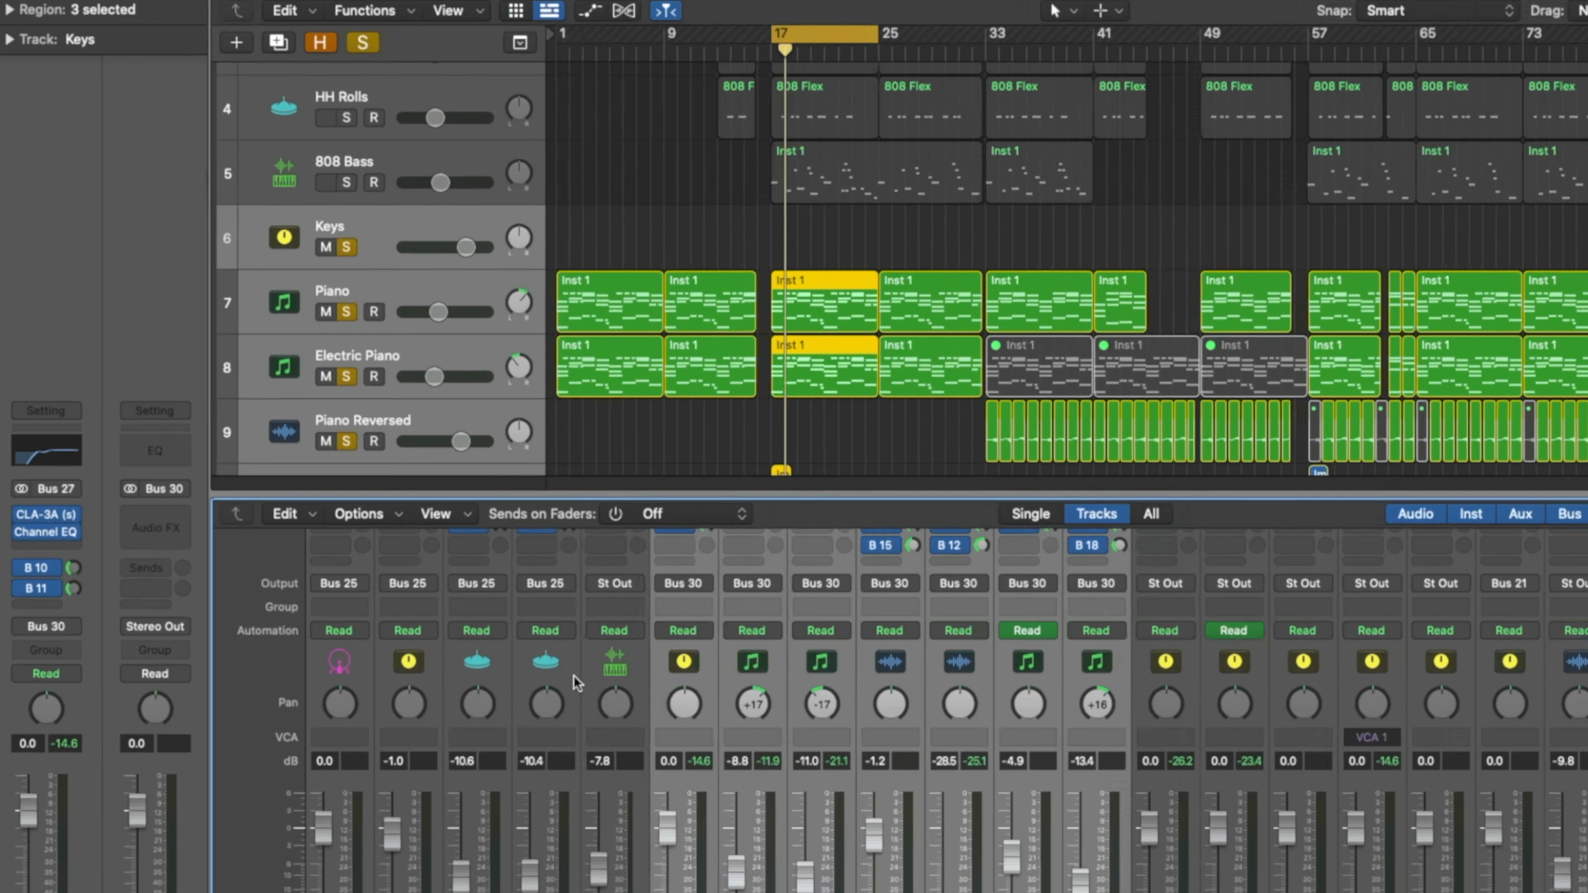
pyautogui.press('x')
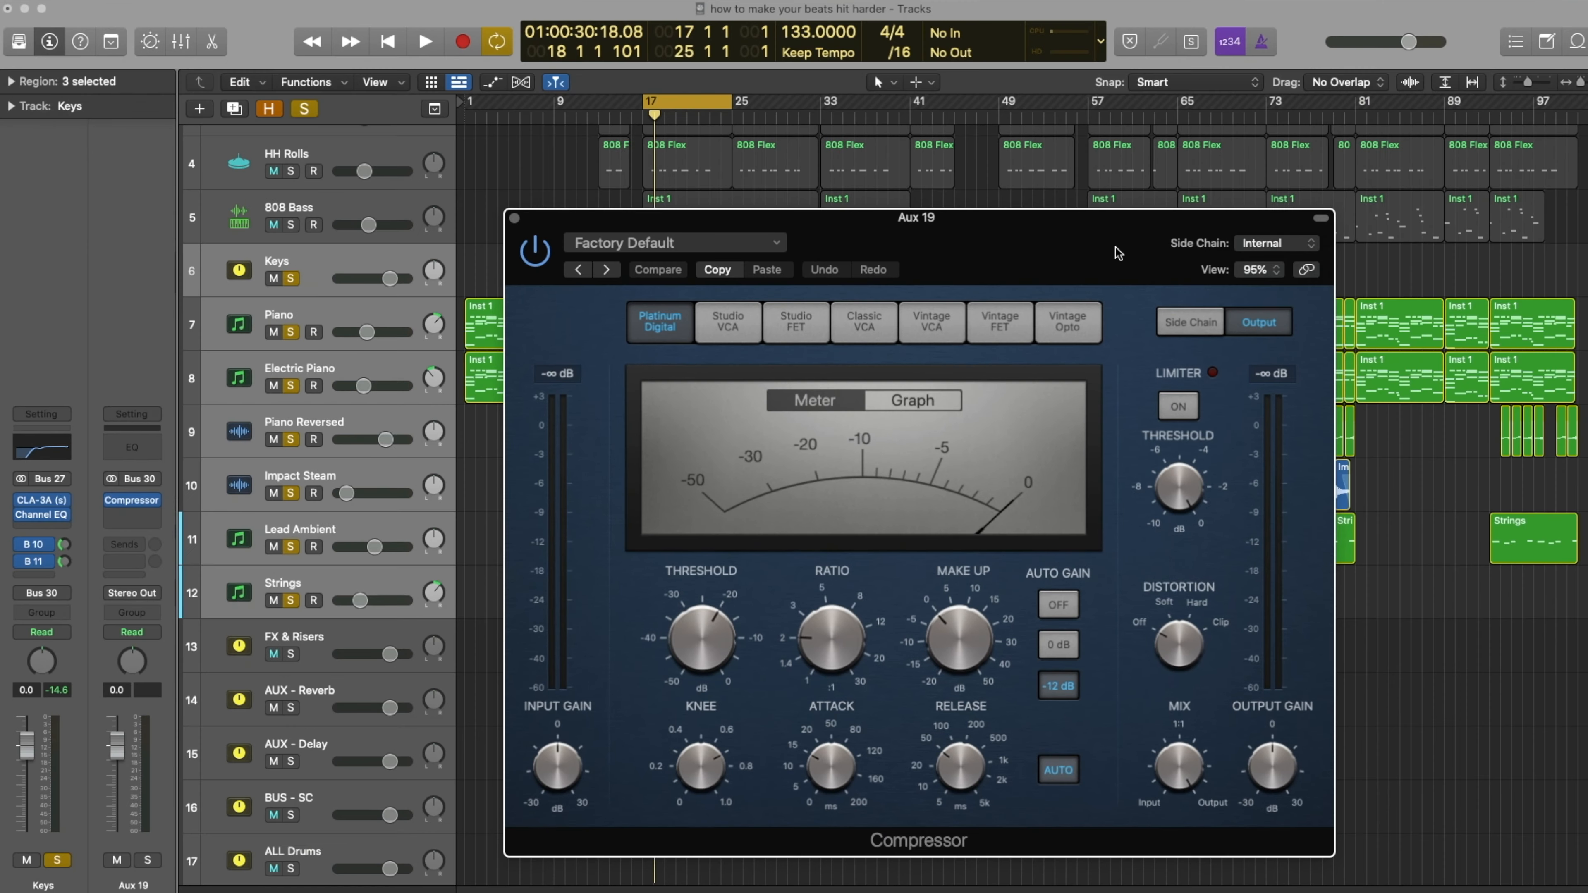
# - Add a Compressor to the Bus 30 aux channel and set its side chain source to Inst 7
pyautogui.click(1249, 244)
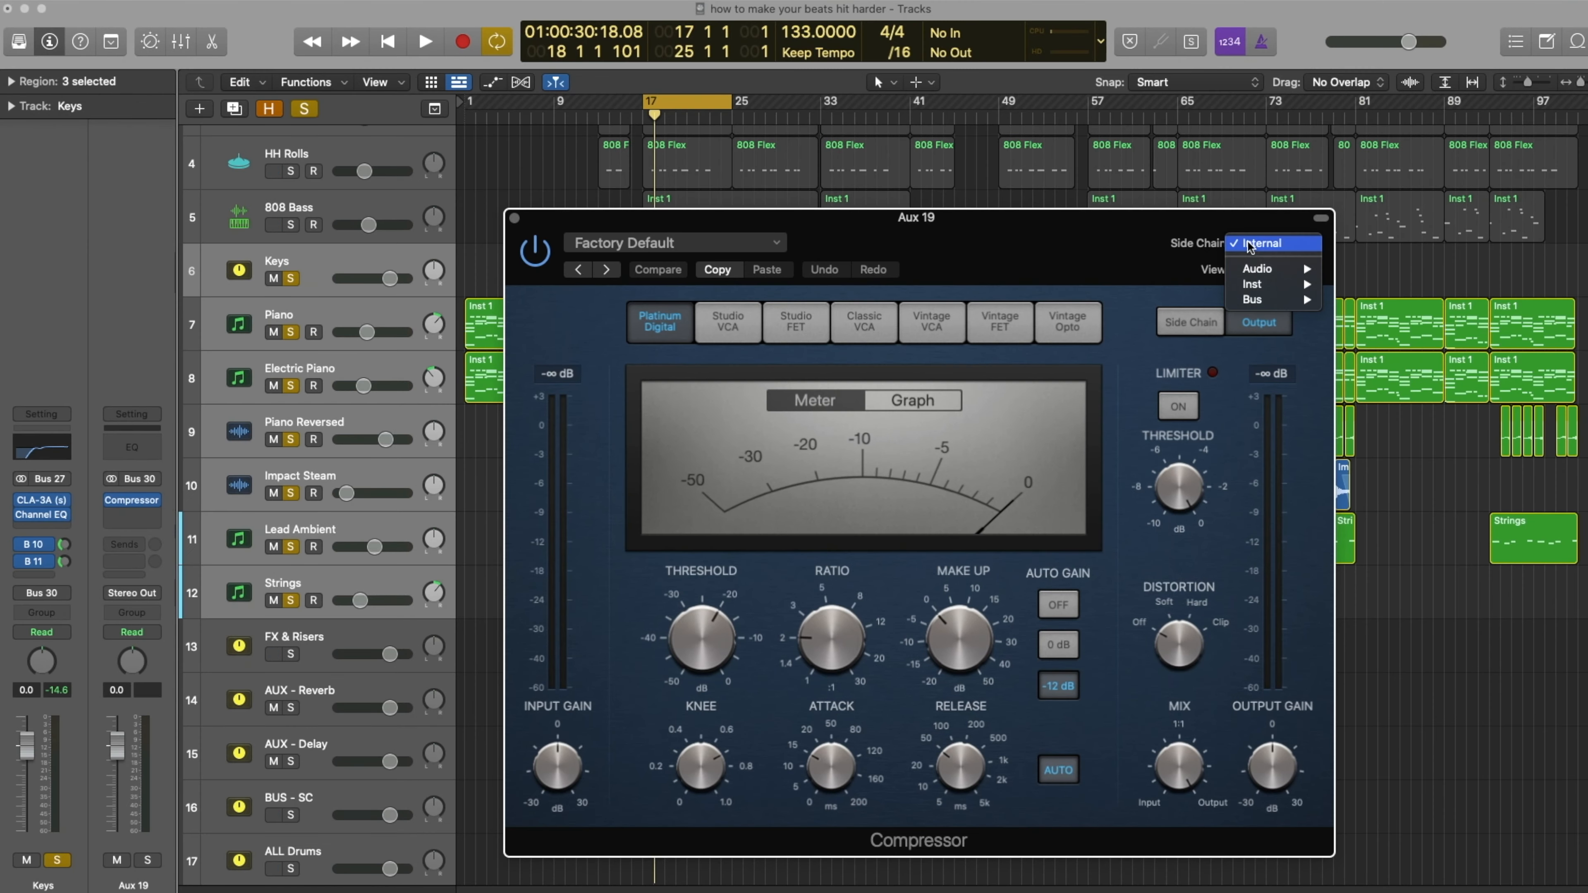
pyautogui.moveTo(1244, 302)
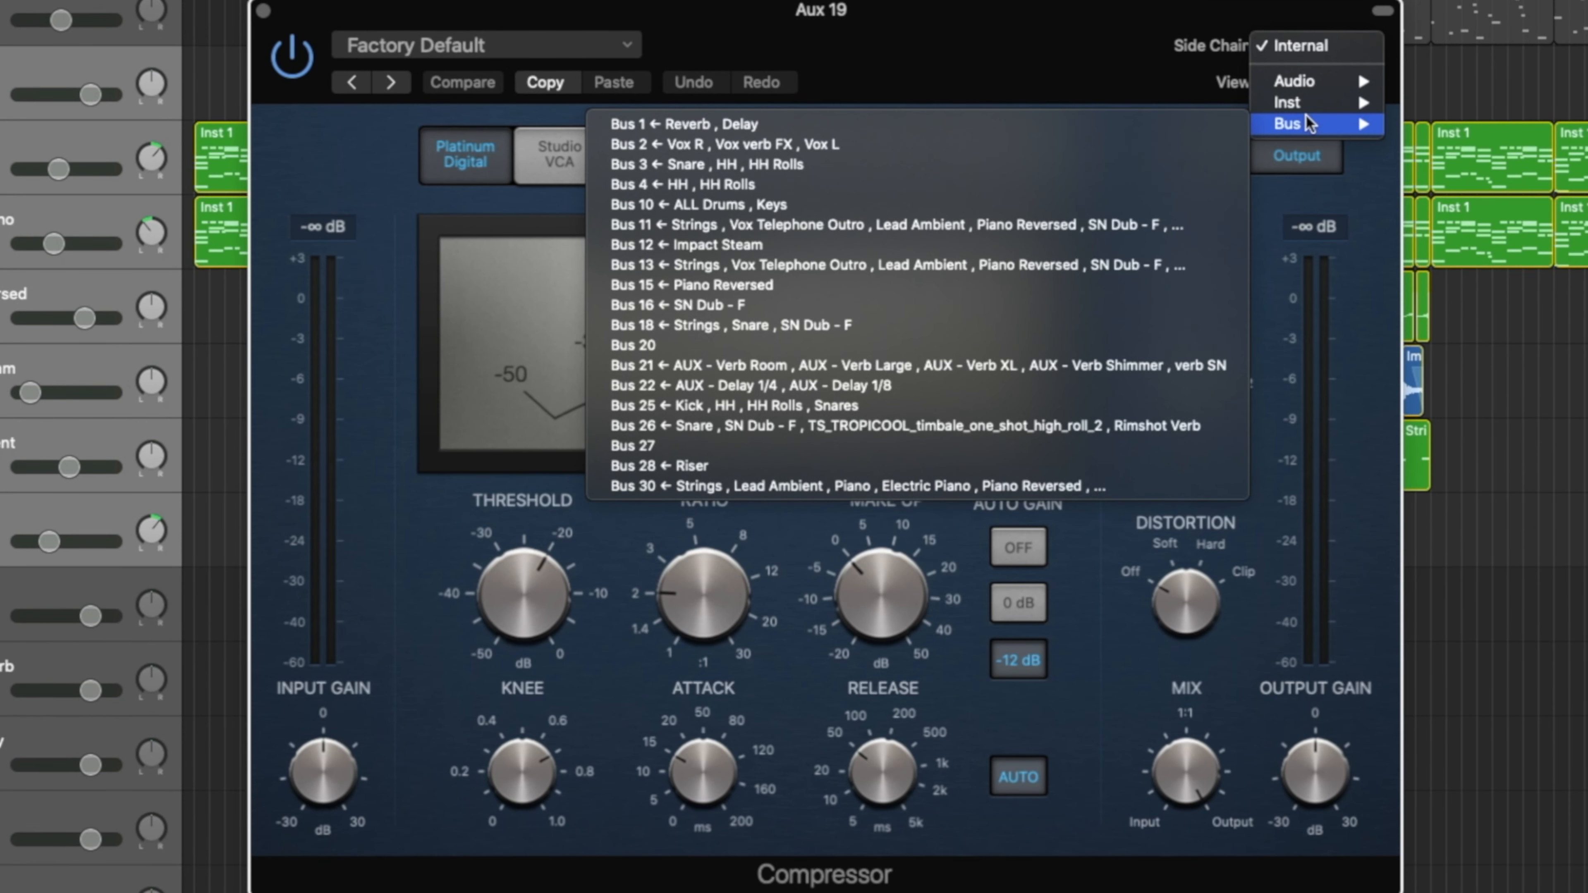
pyautogui.moveTo(1326, 103)
pyautogui.click(1475, 184)
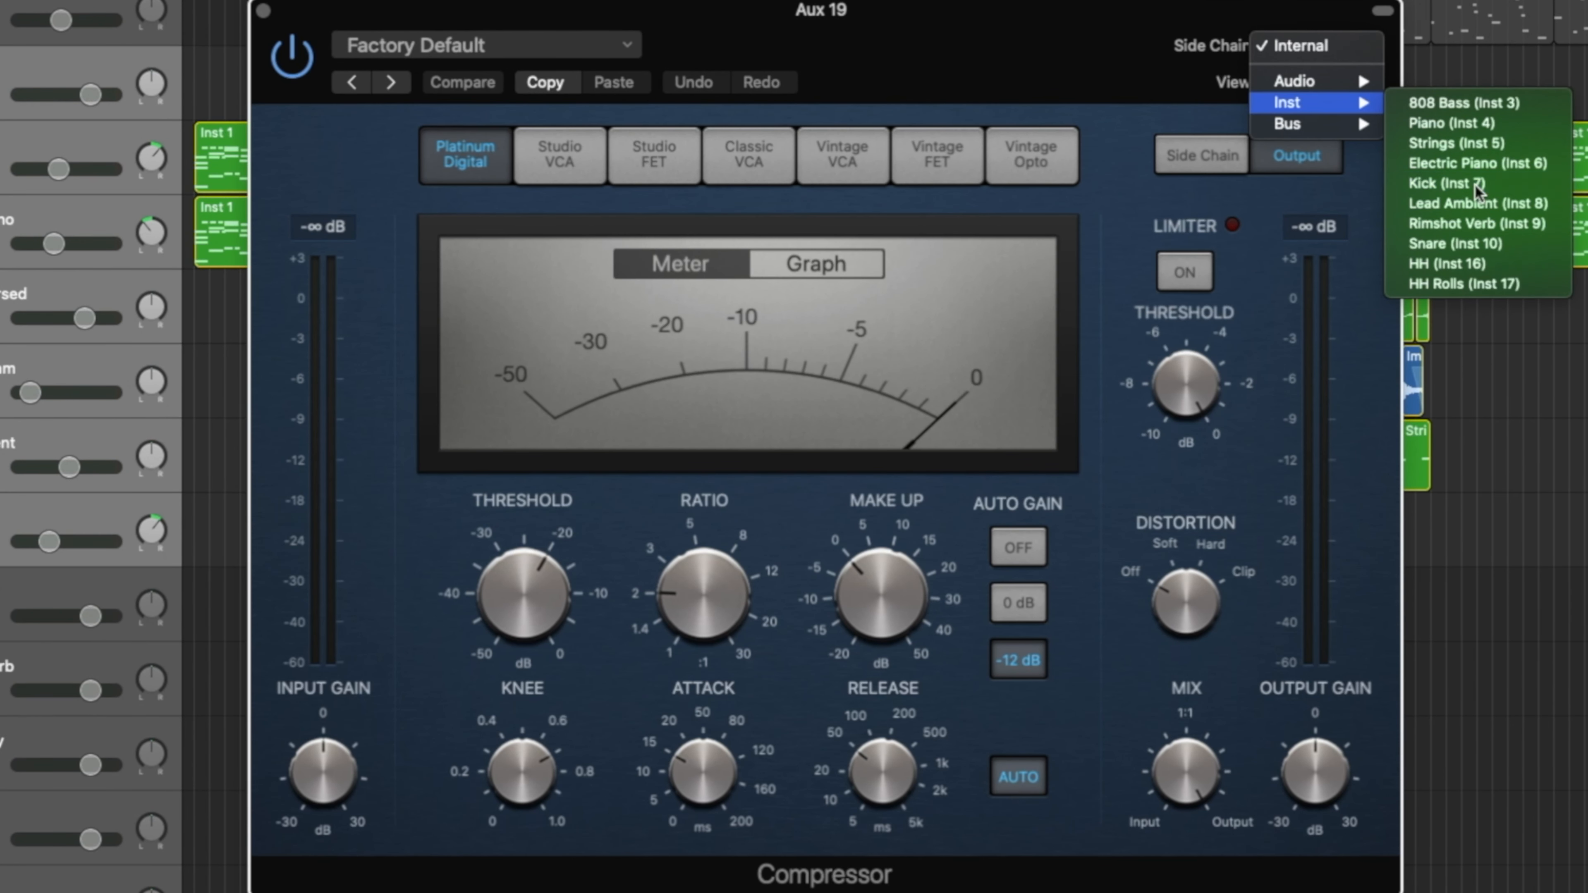
# - Turn off the Compressor's auto gain and auto release, set the attack to minimum, and adjust the release during playback
pyautogui.click(1008, 542)
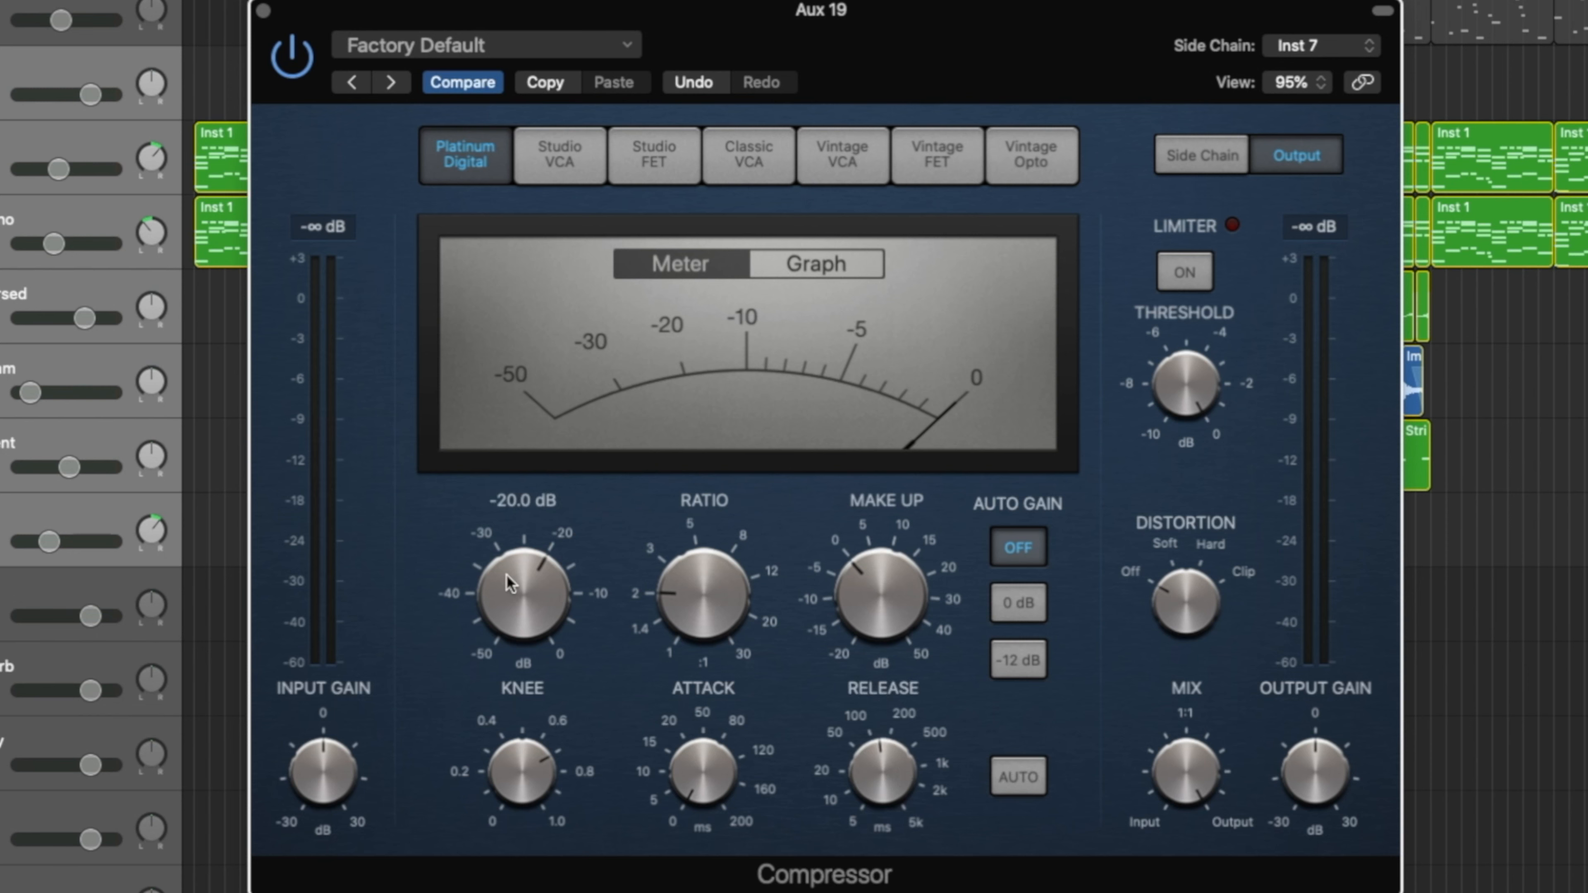
pyautogui.press('space')
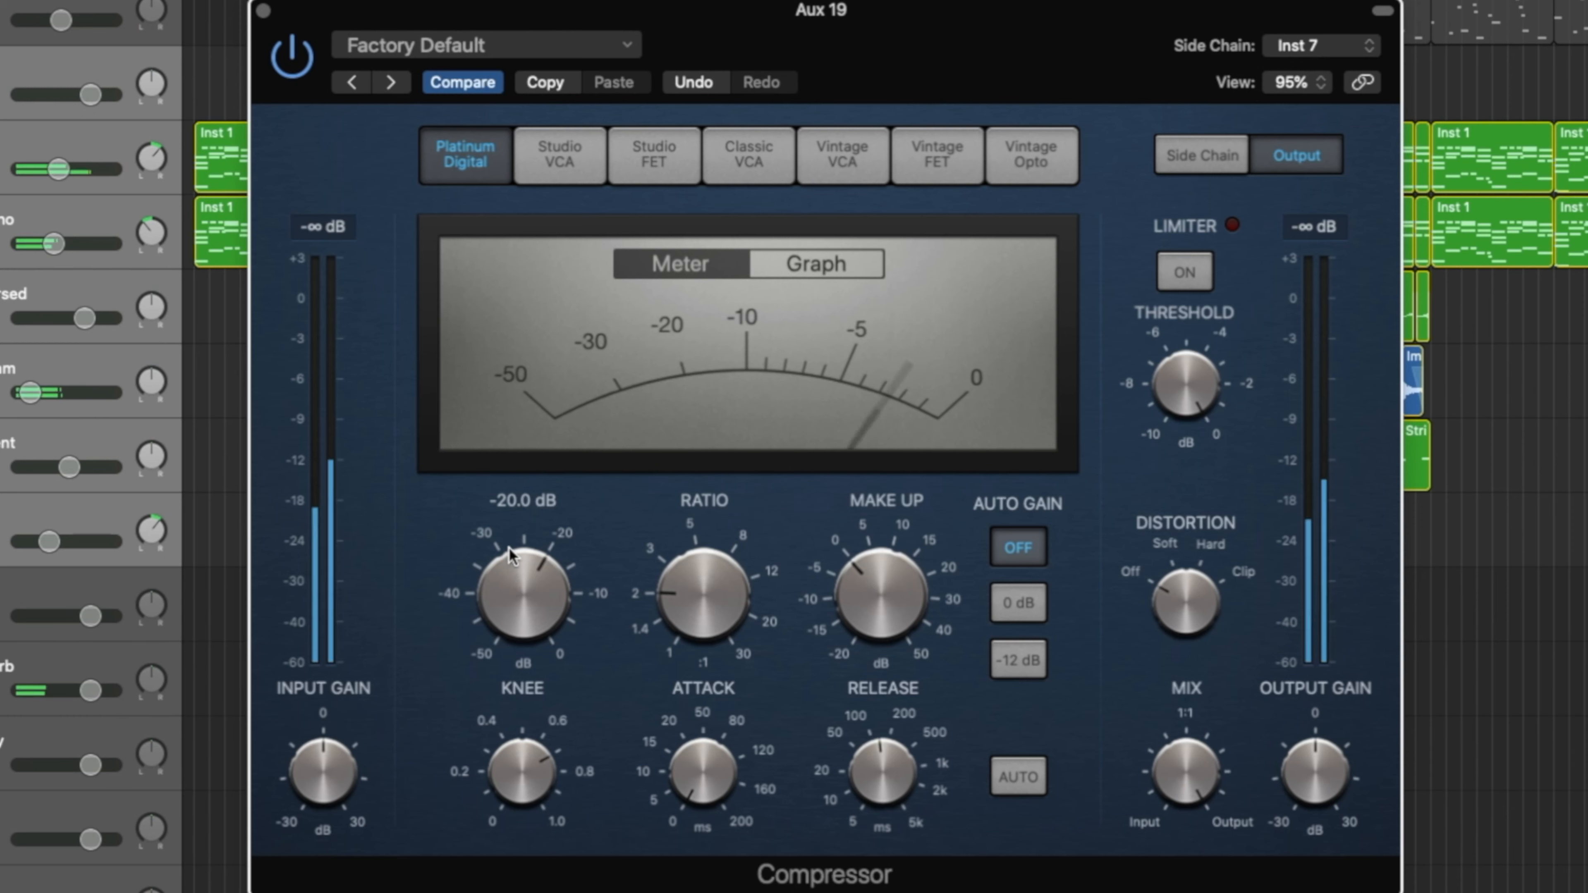
pyautogui.scroll(5, 125, 438)
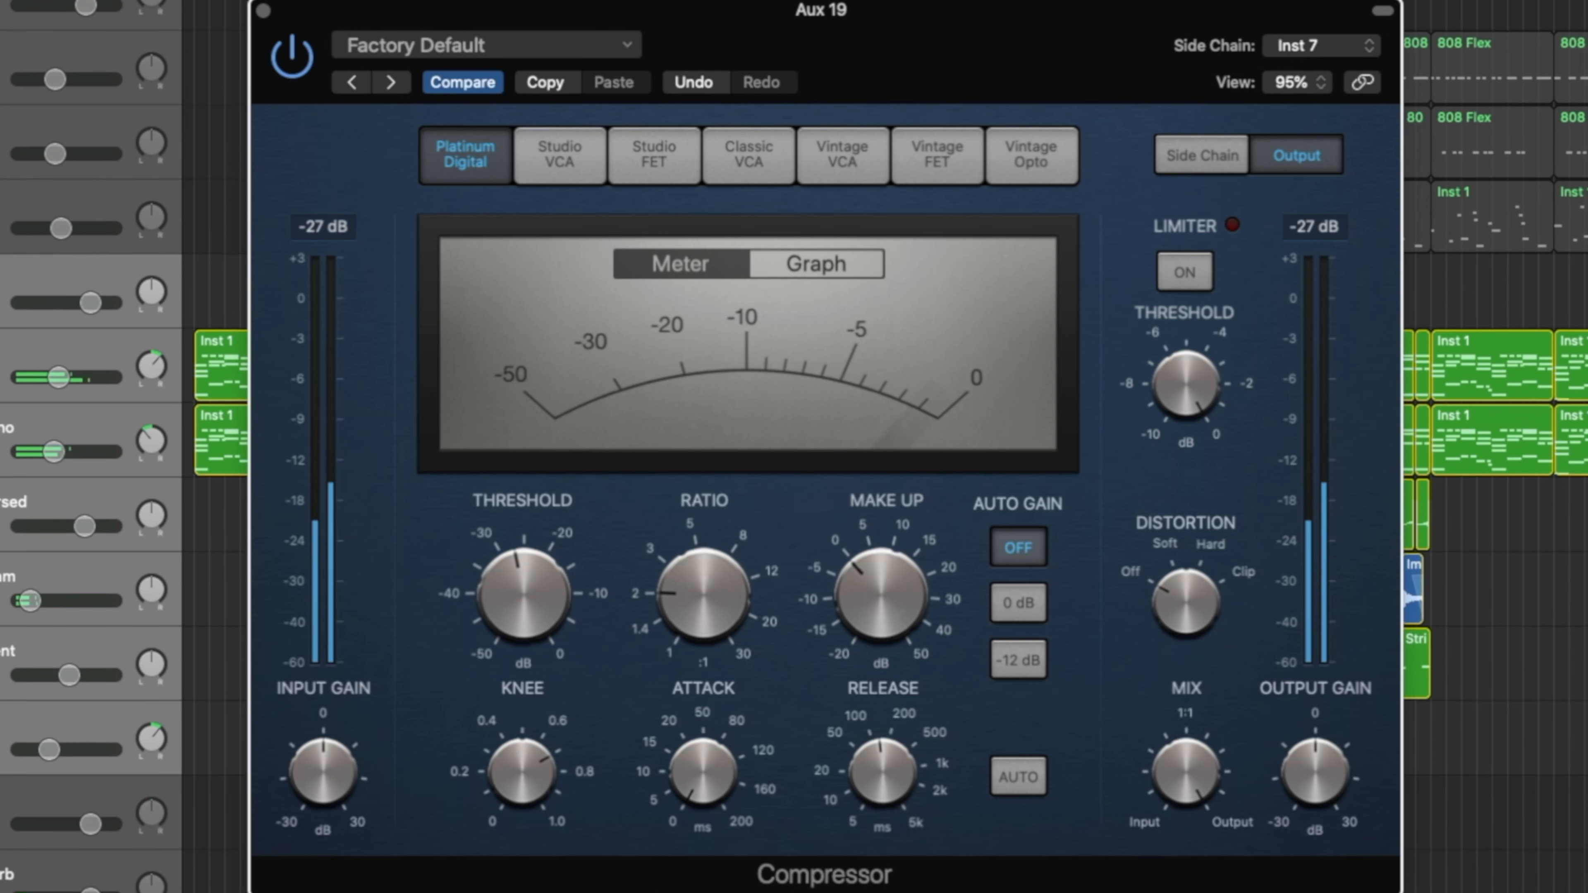
pyautogui.moveTo(506, 588)
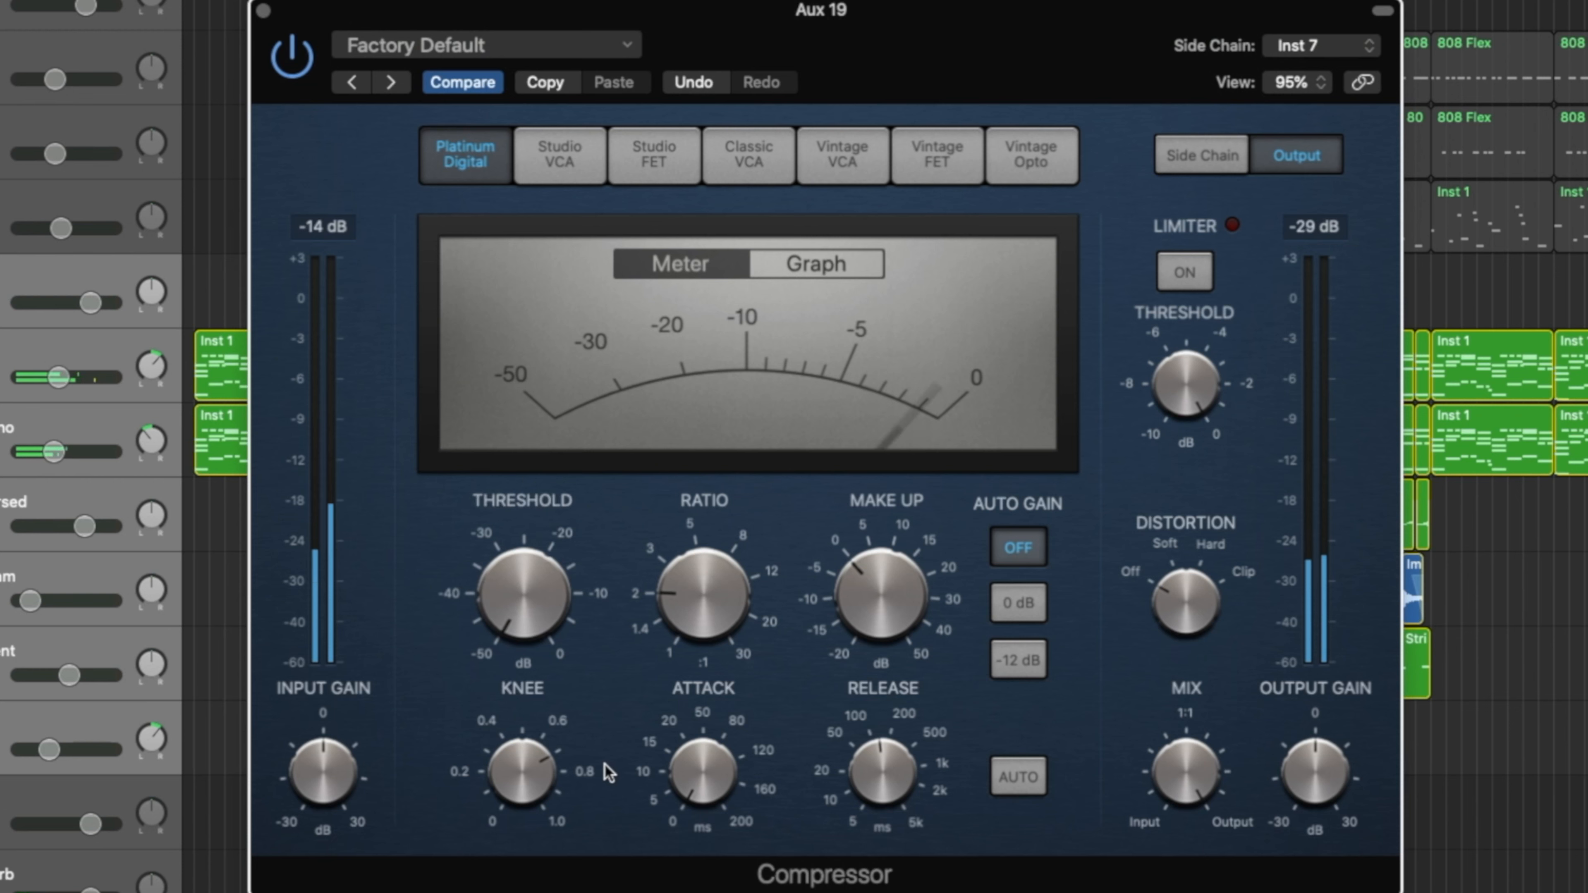
pyautogui.moveTo(881, 779); pyautogui.dragTo(881, 787)
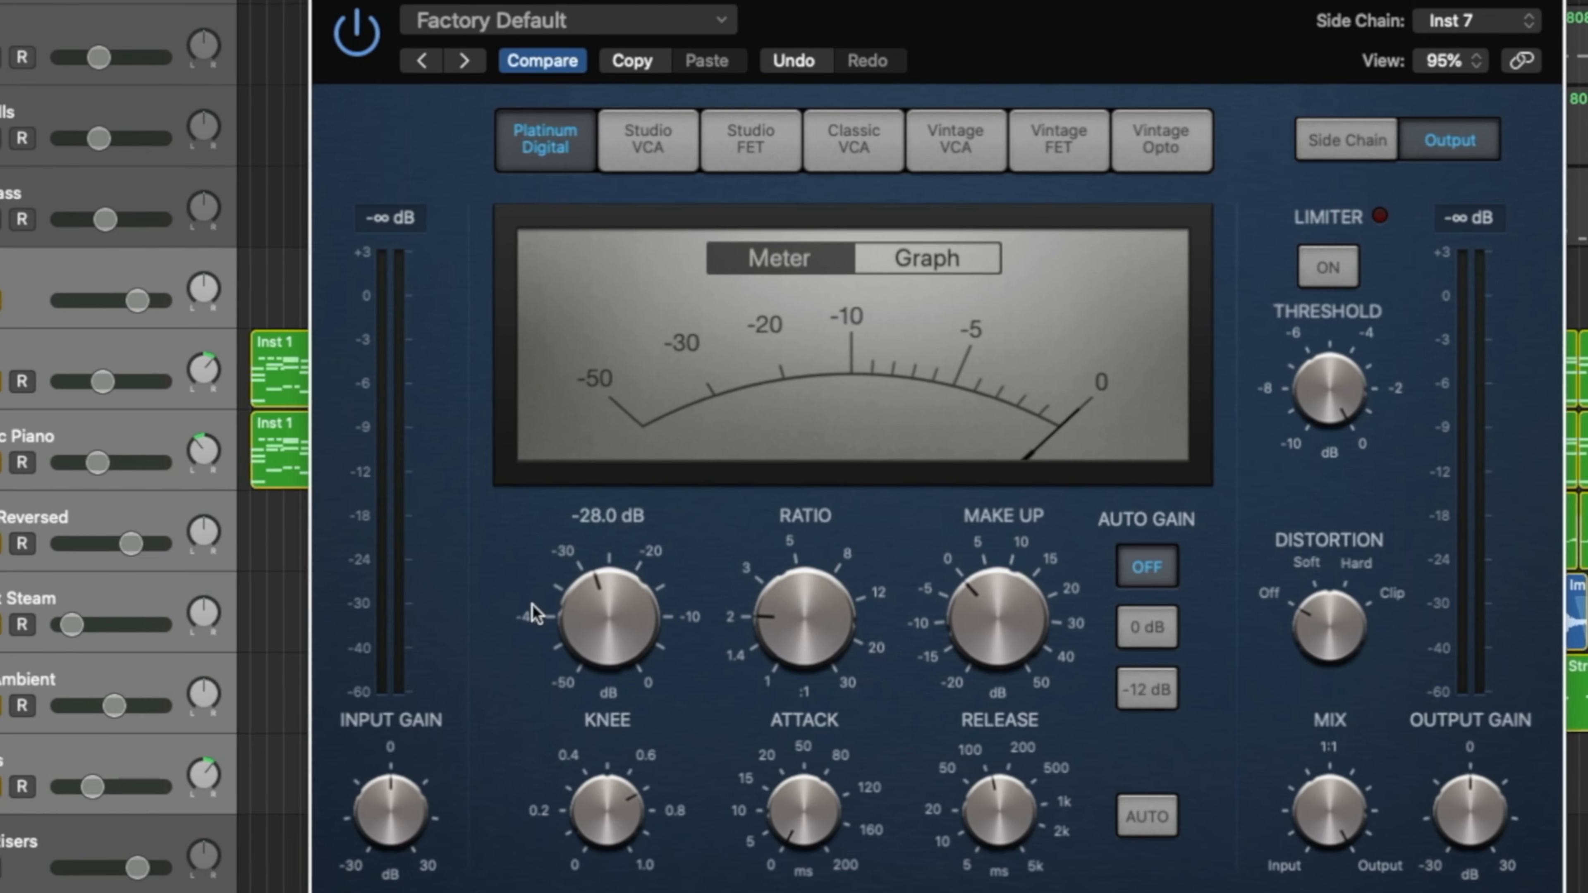
# - Try the Compressor's threshold at -50 dB, raise it to about -27 dB, and fine-tune it against the full beat
pyautogui.moveTo(457, 595); pyautogui.dragTo(466, 676)
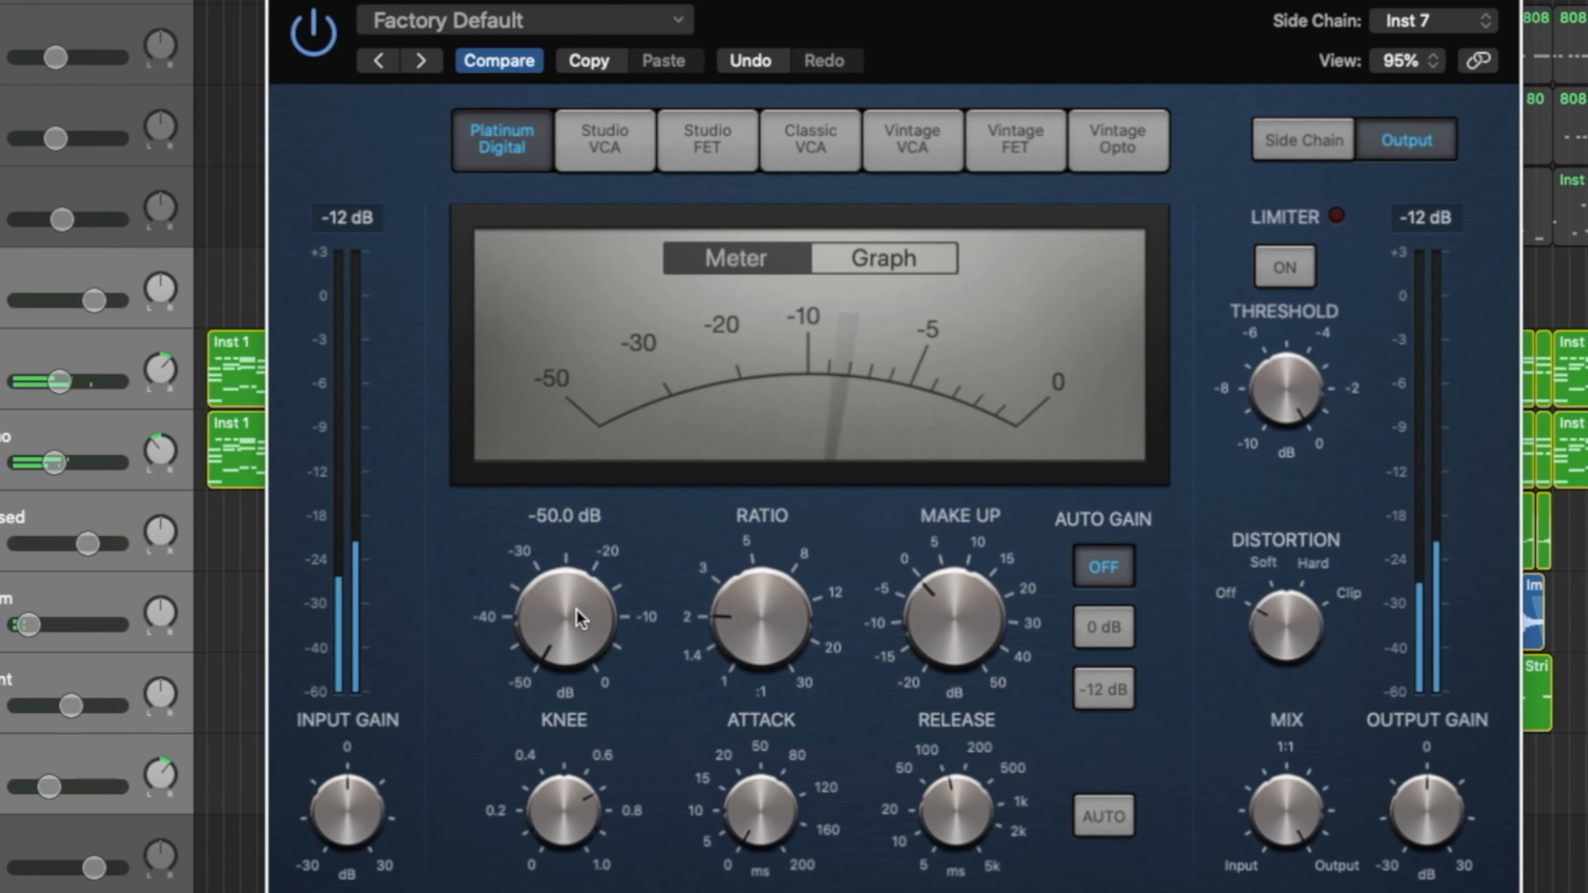
pyautogui.moveTo(559, 621); pyautogui.dragTo(532, 472)
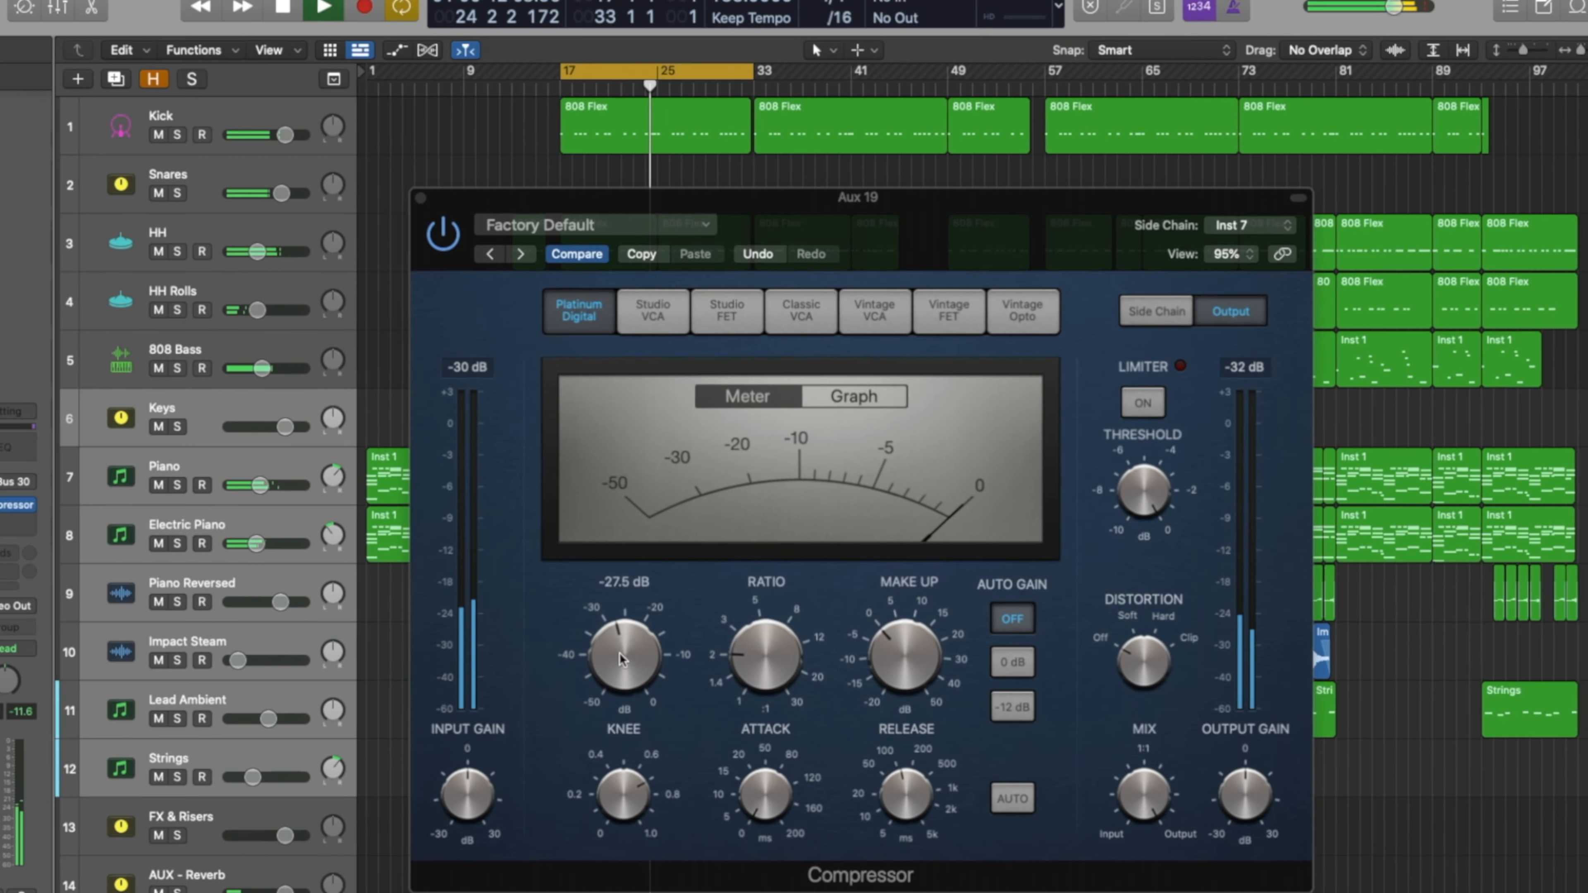
pyautogui.moveTo(430, 616); pyautogui.dragTo(418, 652)
pyautogui.moveTo(692, 667); pyautogui.dragTo(693, 649)
pyautogui.moveTo(960, 760)
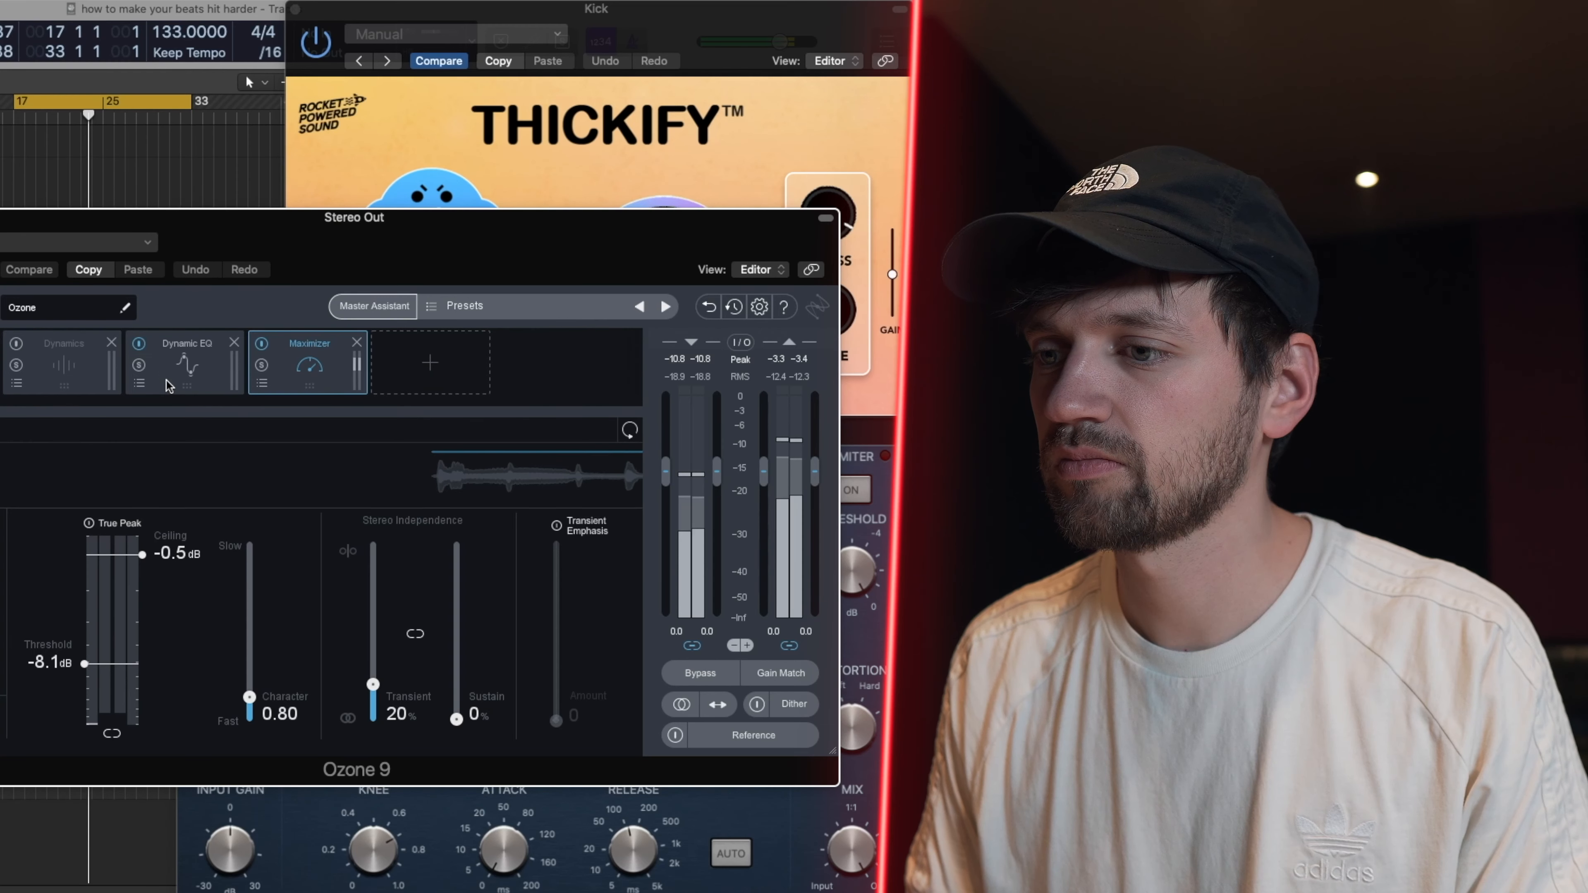
# - Lower the threshold of the Ozone 9 Maximizer on the Stereo Out to -11.1 dB
pyautogui.moveTo(86, 663); pyautogui.dragTo(88, 688)
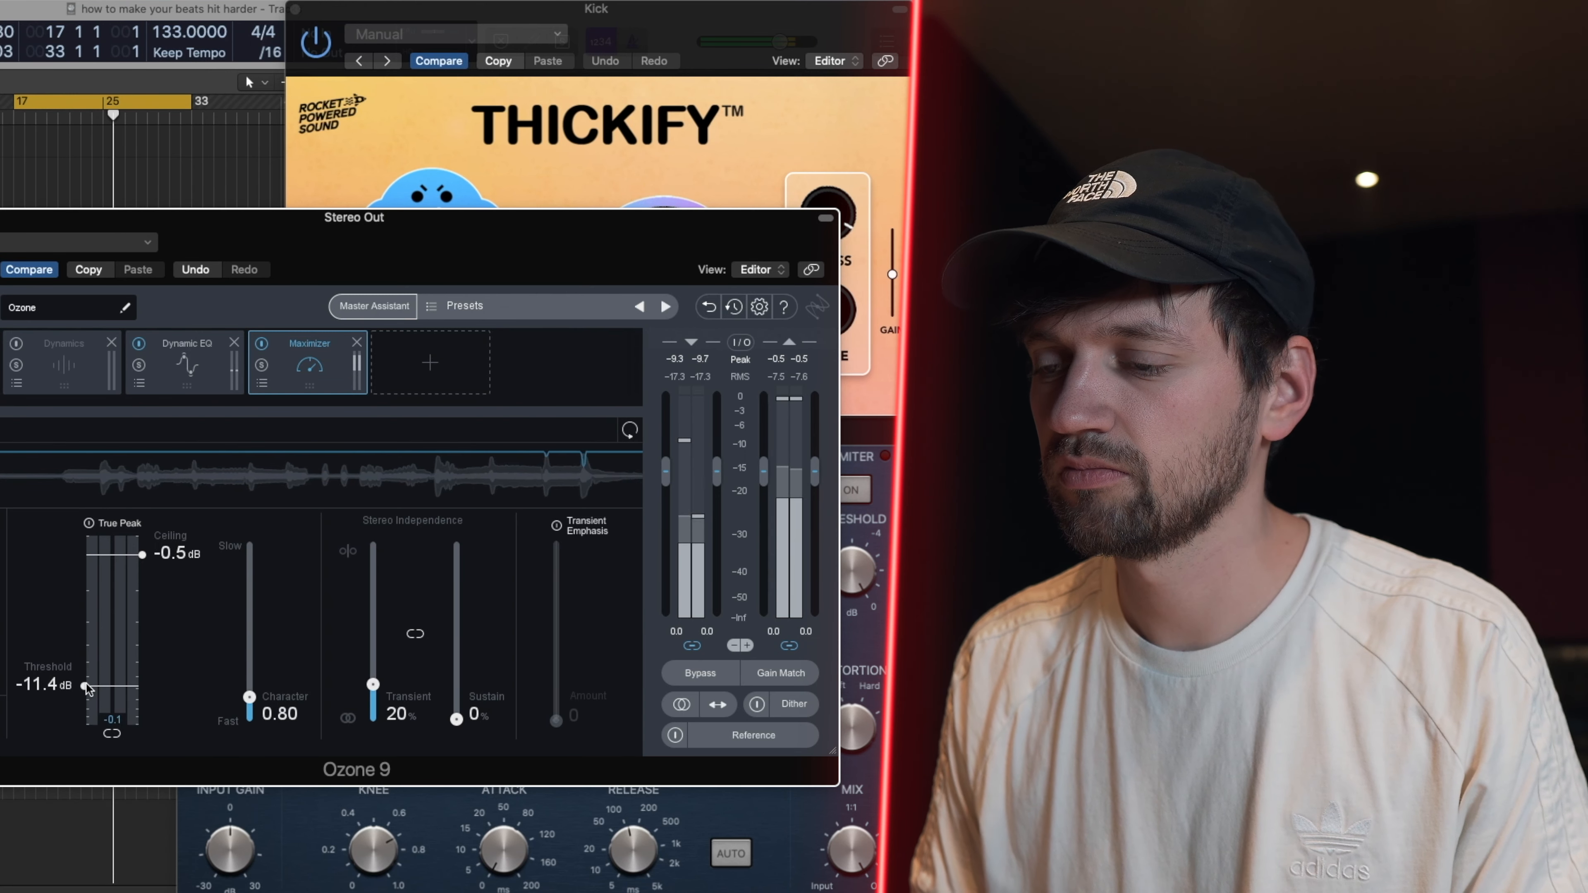
pyautogui.moveTo(88, 688); pyautogui.dragTo(87, 686)
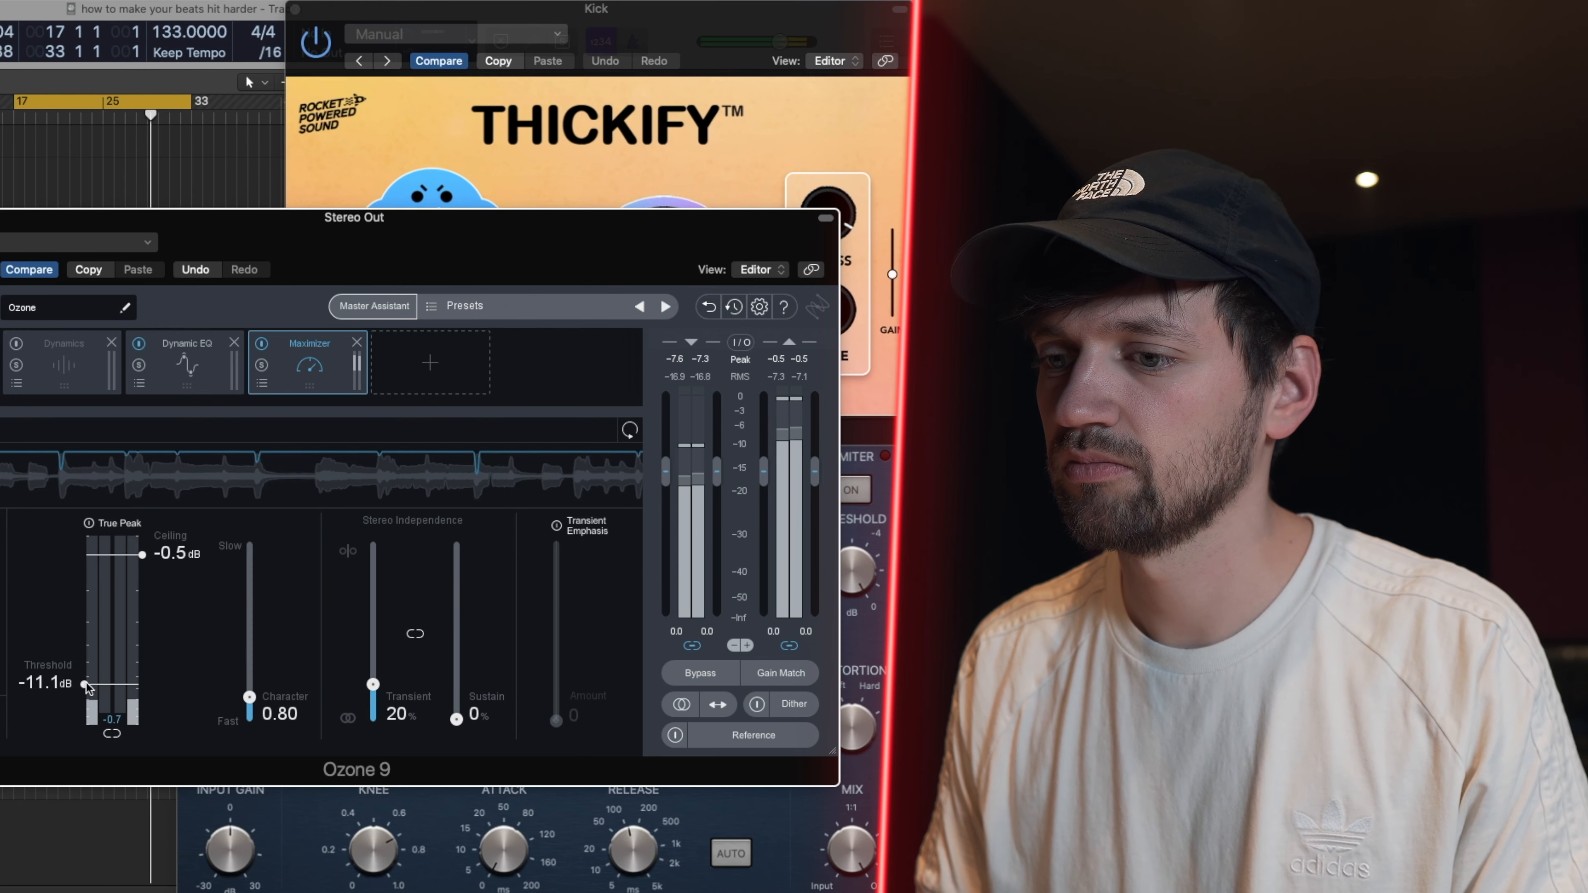